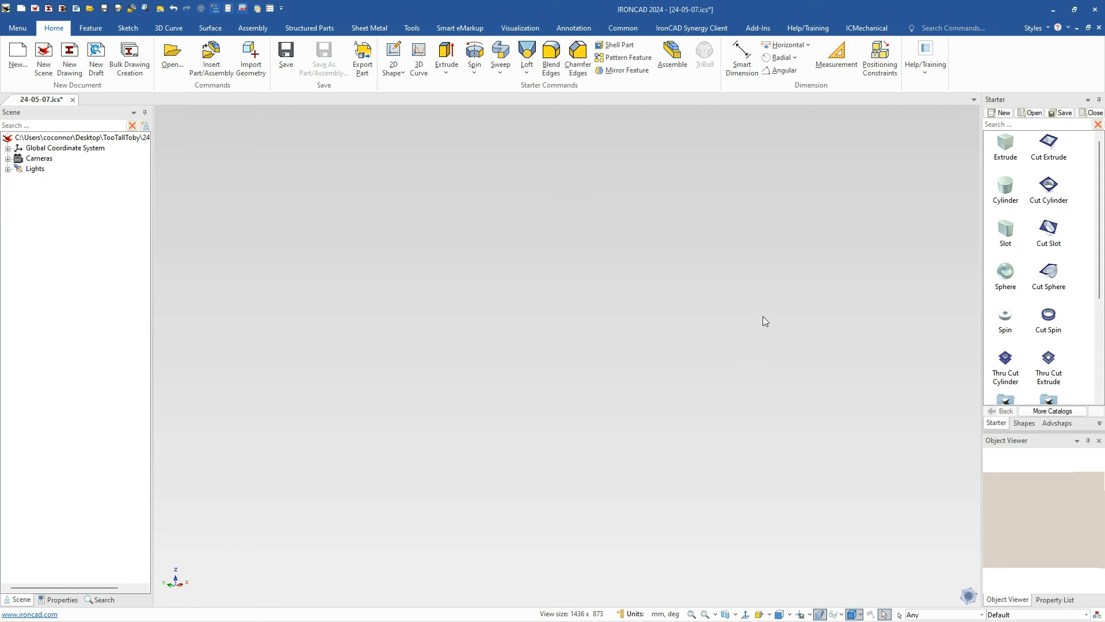
Create an extruded block 70 mm wide, 250 mm long and 85 mm high
{"action": "left_click_drag", "start_coordinate": [1005, 144], "coordinate": [565, 372]}
{"action": "left_click", "coordinate": [611, 349]}
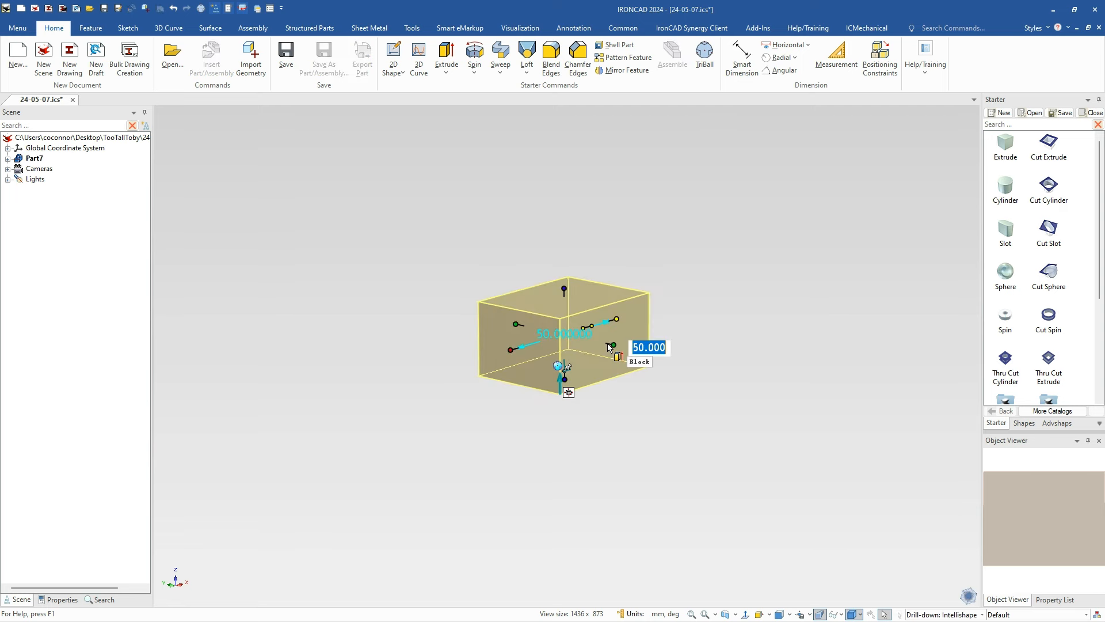
{"action": "type", "text": "70"}
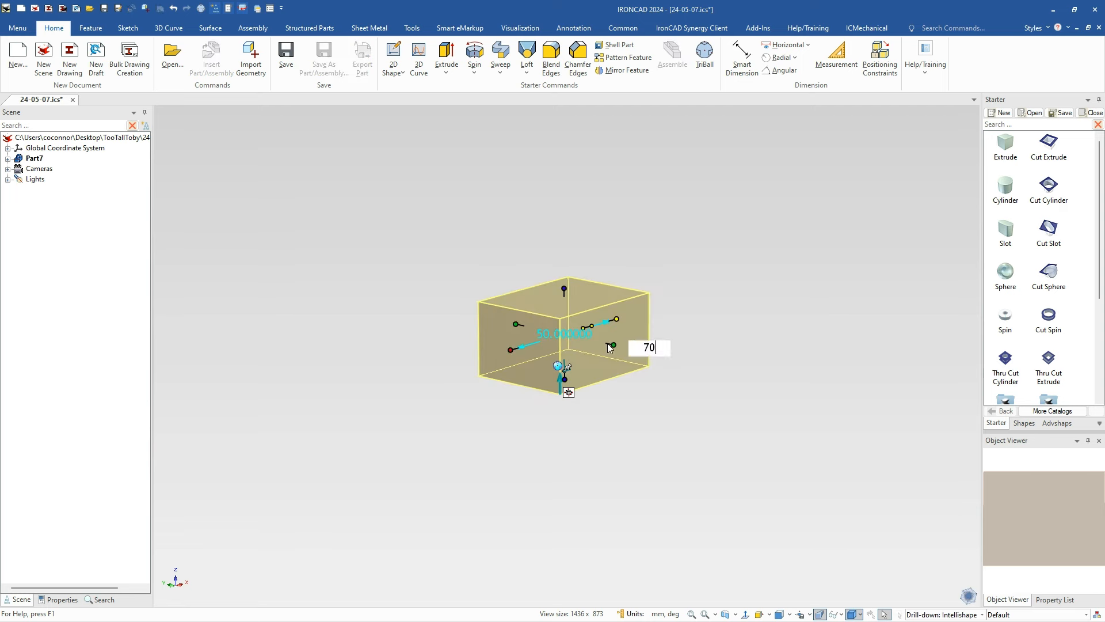
{"action": "key", "text": "Tab"}
{"action": "type", "text": "250"}
{"action": "key", "text": "Tab"}
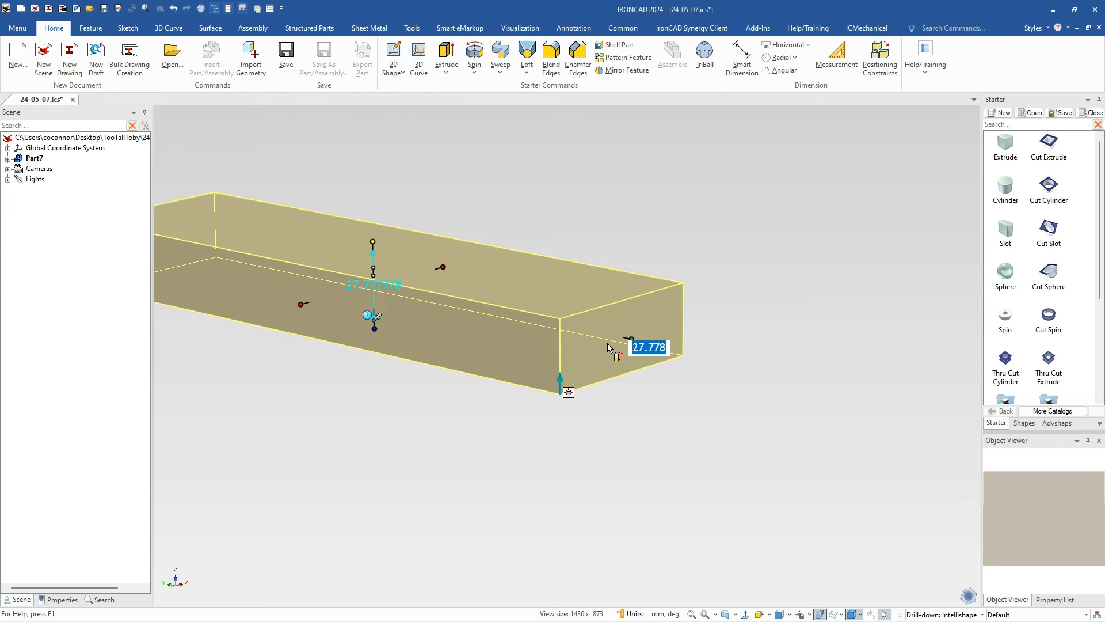
{"action": "type", "text": "70"}
{"action": "key", "text": "Tab"}
{"action": "left_click", "coordinate": [577, 469]}
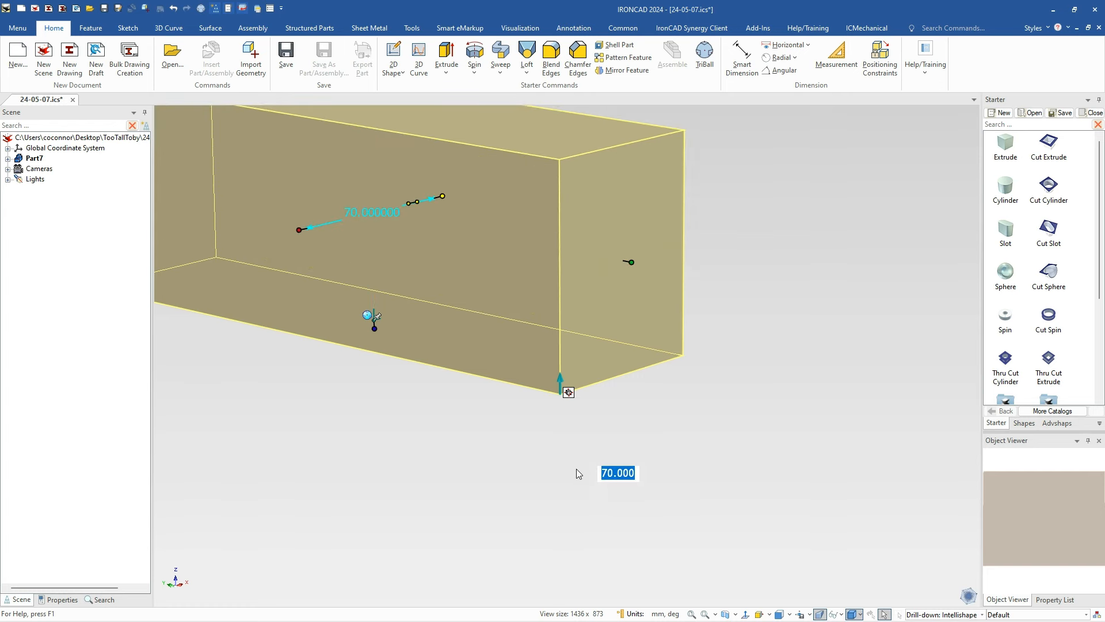
{"action": "scroll", "coordinate": [587, 441], "scroll_direction": "down", "scroll_amount": 4}
{"action": "scroll", "coordinate": [513, 282], "scroll_direction": "up", "scroll_amount": 2}
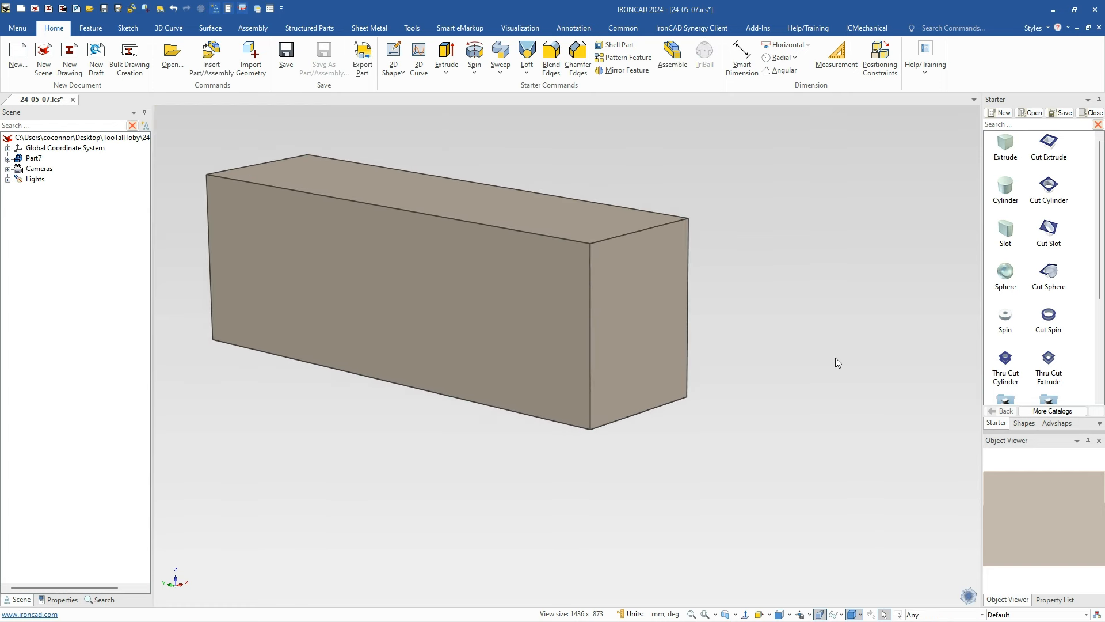
Cut through the block's upper front edge along its length, 65 mm deep, leaving a 20 mm thick upright wall, and check the wall edges
{"action": "left_click_drag", "start_coordinate": [1049, 359], "coordinate": [593, 224]}
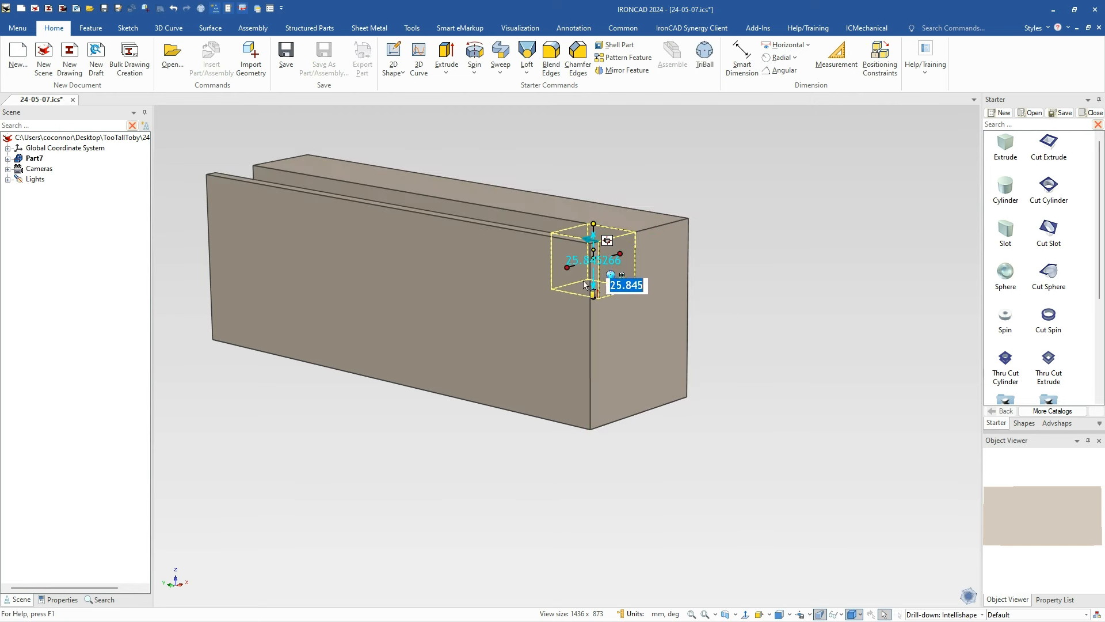
{"action": "left_click_drag", "start_coordinate": [567, 267], "coordinate": [558, 270]}
{"action": "left_click", "coordinate": [620, 254]}
{"action": "type", "text": "56"}
{"action": "key", "text": "Tab"}
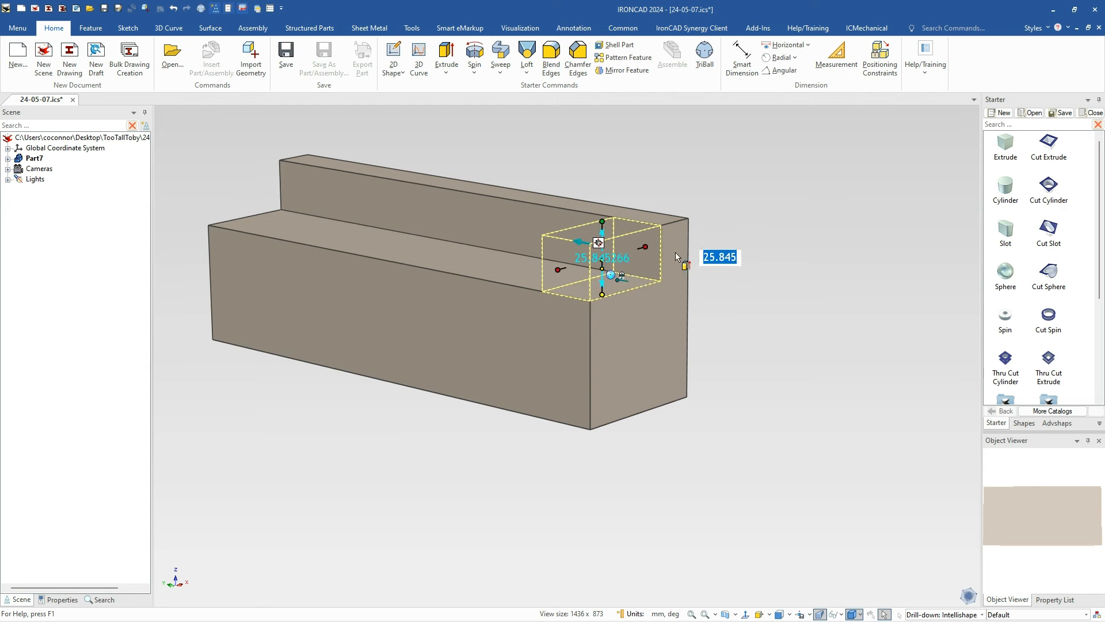
{"action": "type", "text": "65"}
{"action": "key", "text": "Return"}
{"action": "left_click", "coordinate": [590, 408]}
{"action": "left_click", "coordinate": [668, 224]}
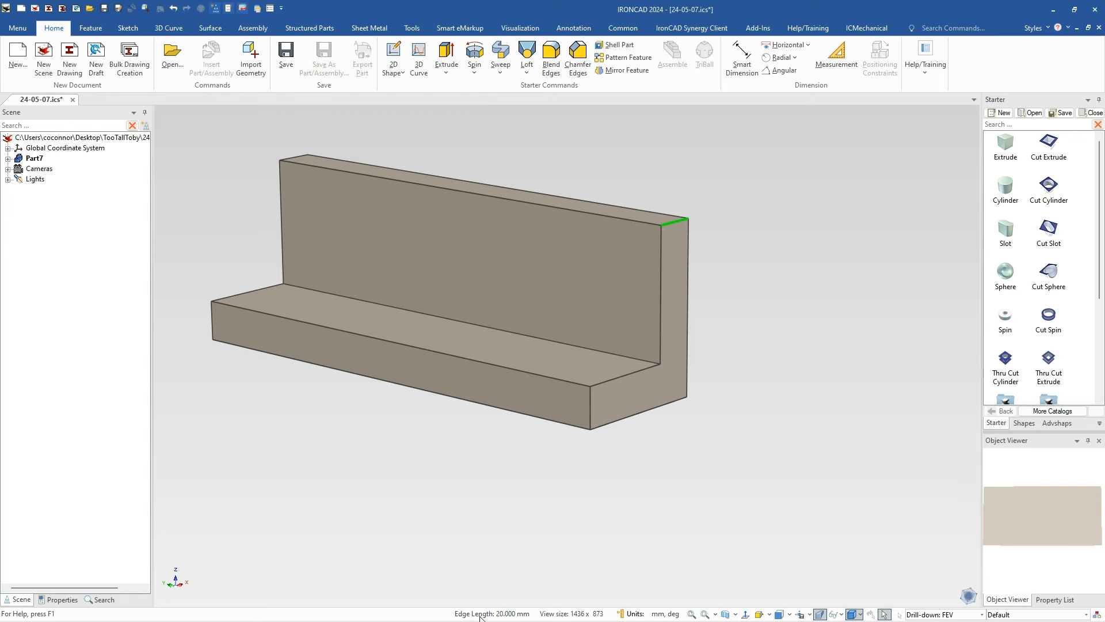
{"action": "left_click", "coordinate": [726, 269]}
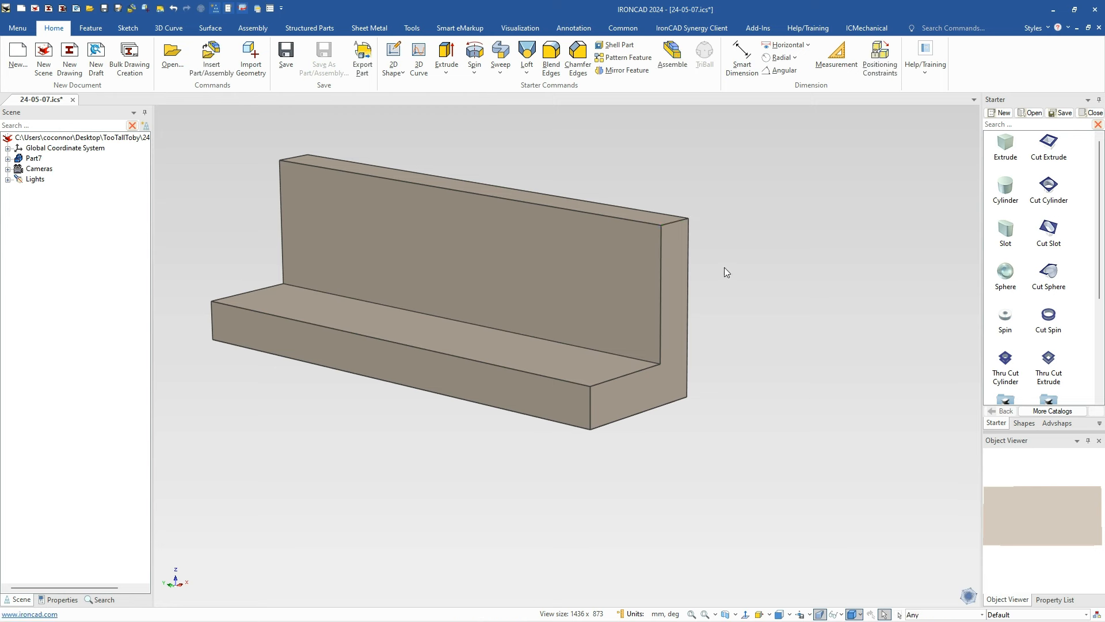
Blend the inside corner edge between the upright wall and the base with a 30 mm radius
{"action": "left_click", "coordinate": [586, 279]}
{"action": "left_click", "coordinate": [551, 57]}
{"action": "left_click", "coordinate": [587, 350]}
{"action": "type", "text": "30"}
{"action": "key", "text": "Return"}
Blend the outer lower back edge of the L-shaped part with a 50 mm radius and apply the blends
{"action": "left_click", "coordinate": [765, 431]}
{"action": "middle_click_drag", "start_coordinate": [765, 430], "coordinate": [688, 414]}
{"action": "left_click", "coordinate": [685, 411]}
{"action": "type", "text": "50"}
{"action": "key", "text": "Return"}
{"action": "key", "text": "Return"}
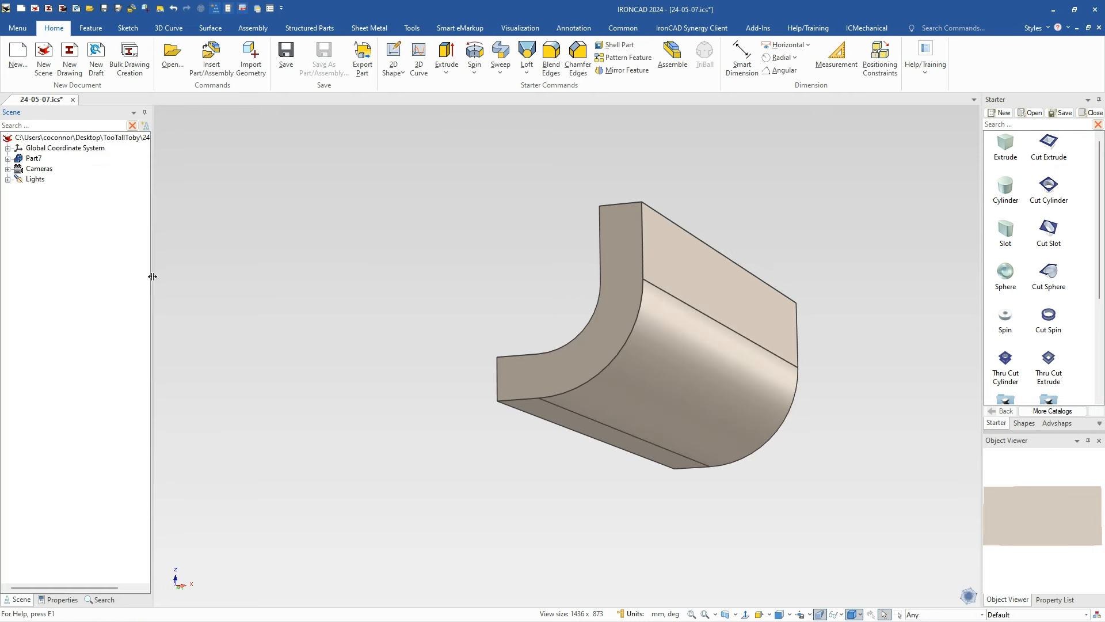
Start an Extrude sketch on the upright wall's inner face, with its origin at the midpoint of the base's lower front edge
{"action": "middle_click_drag", "start_coordinate": [648, 355], "coordinate": [770, 409]}
{"action": "middle_click_drag", "start_coordinate": [610, 374], "coordinate": [890, 460]}
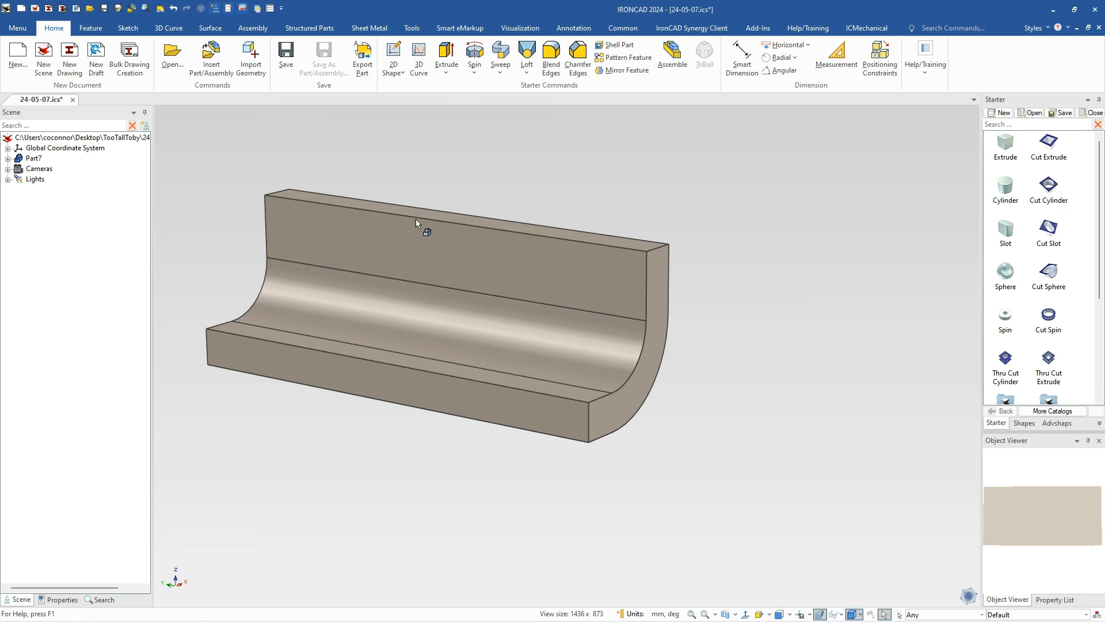
{"action": "middle_click_drag", "start_coordinate": [424, 247], "coordinate": [500, 282], "text": "shift"}
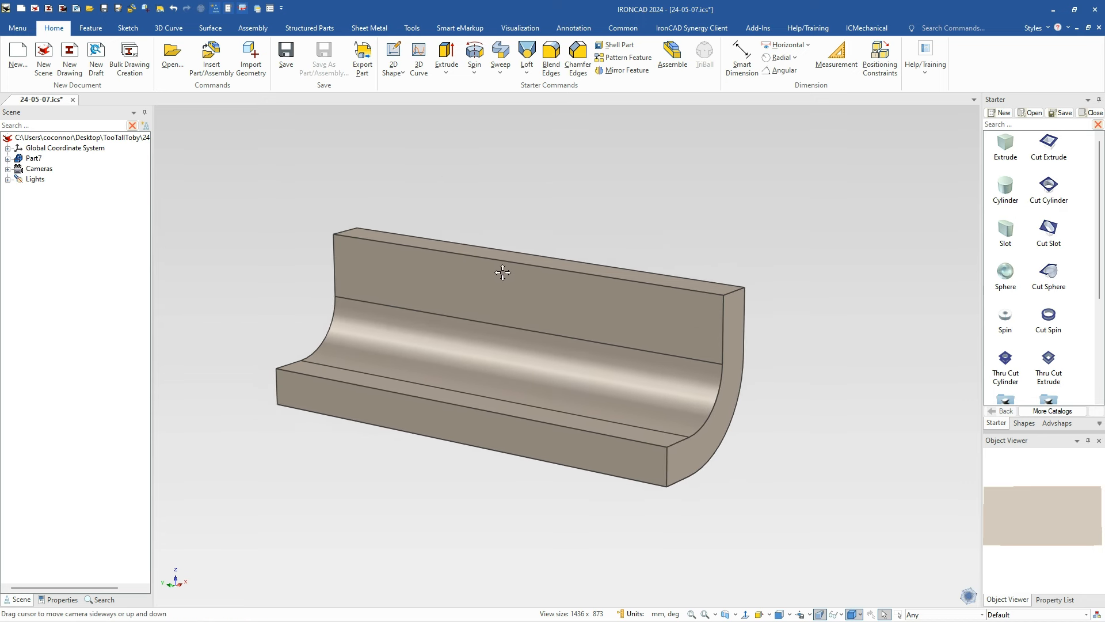
{"action": "left_click", "coordinate": [517, 288]}
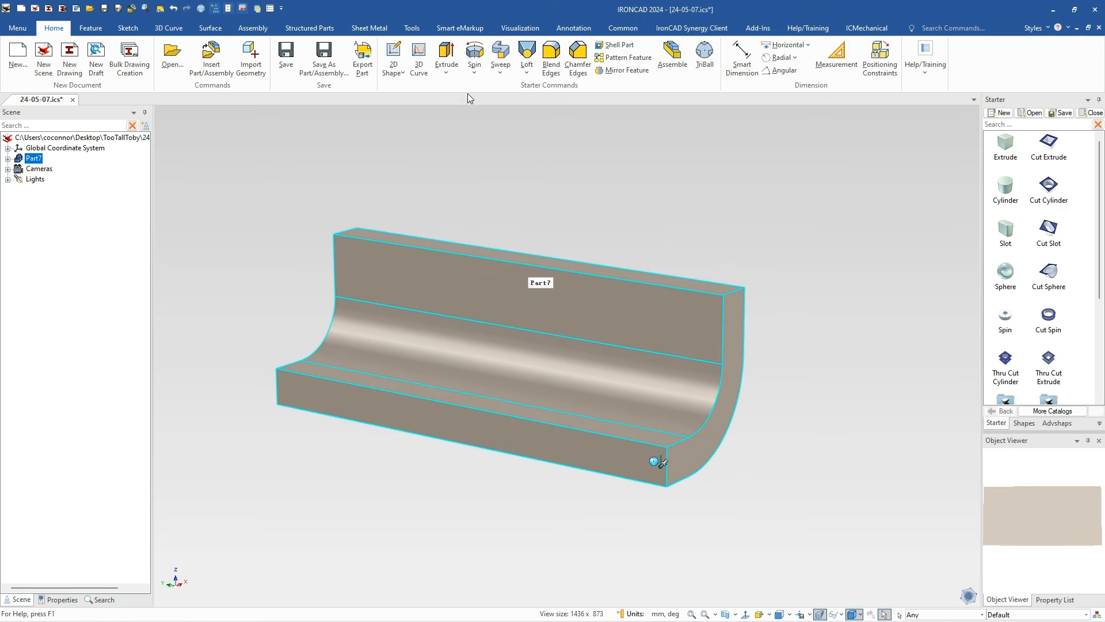
{"action": "left_click", "coordinate": [453, 67]}
{"action": "left_click", "coordinate": [463, 91]}
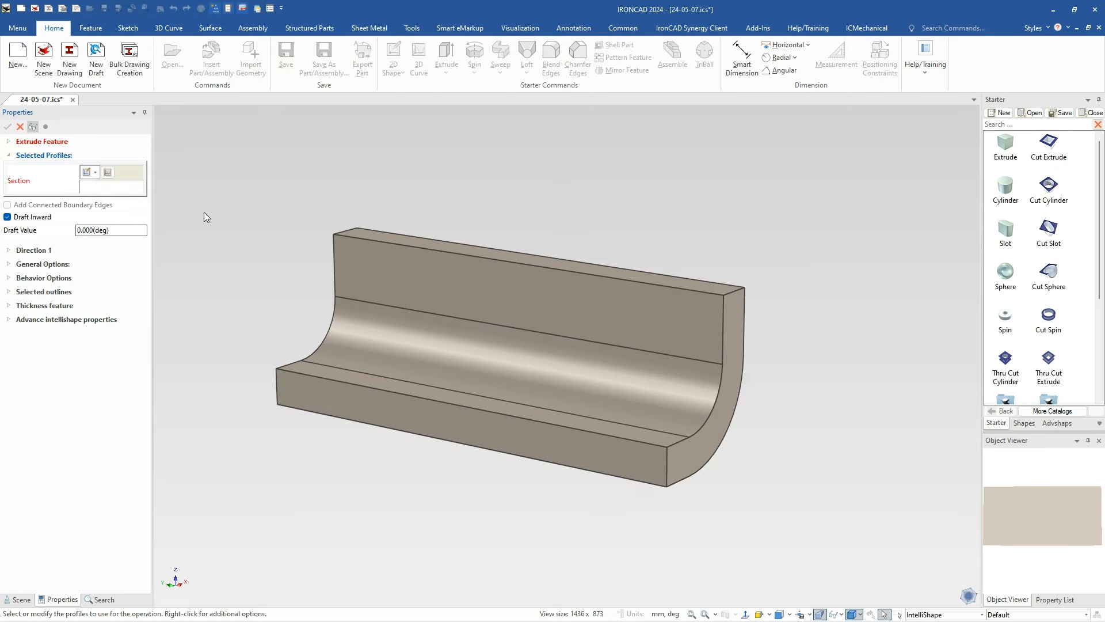
{"action": "left_click", "coordinate": [85, 173]}
{"action": "left_click", "coordinate": [7, 274]}
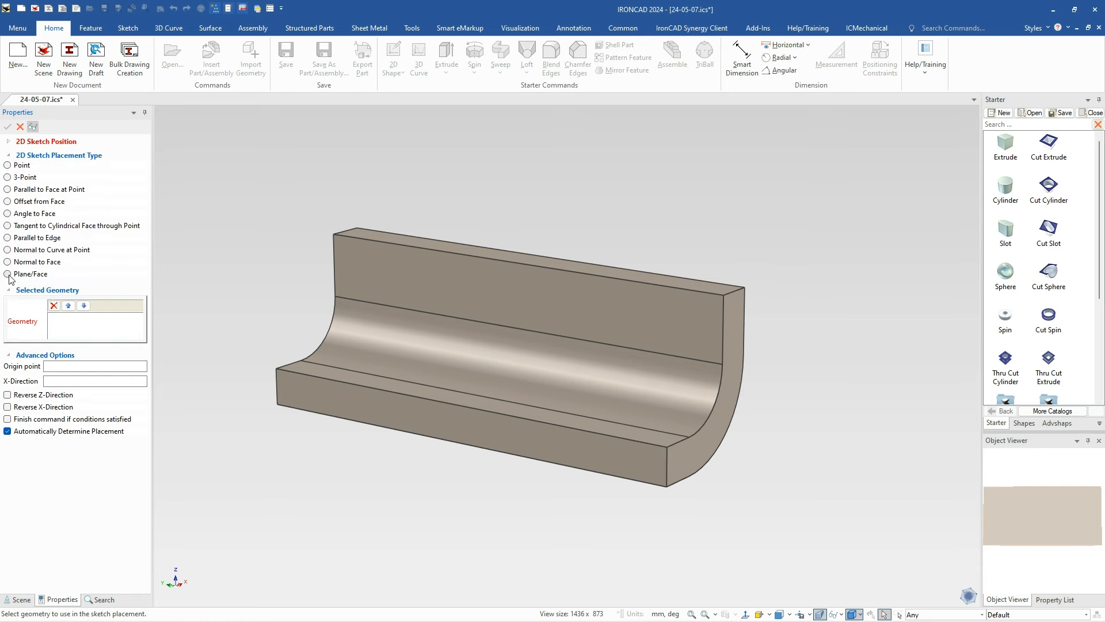
{"action": "left_click", "coordinate": [501, 290]}
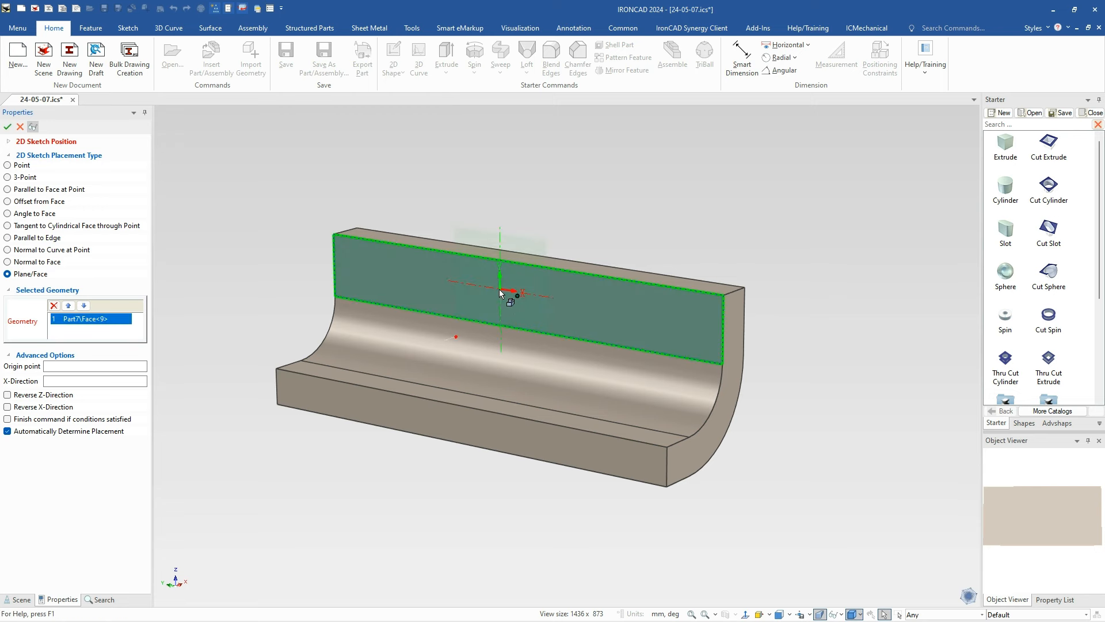
{"action": "left_click", "coordinate": [52, 369]}
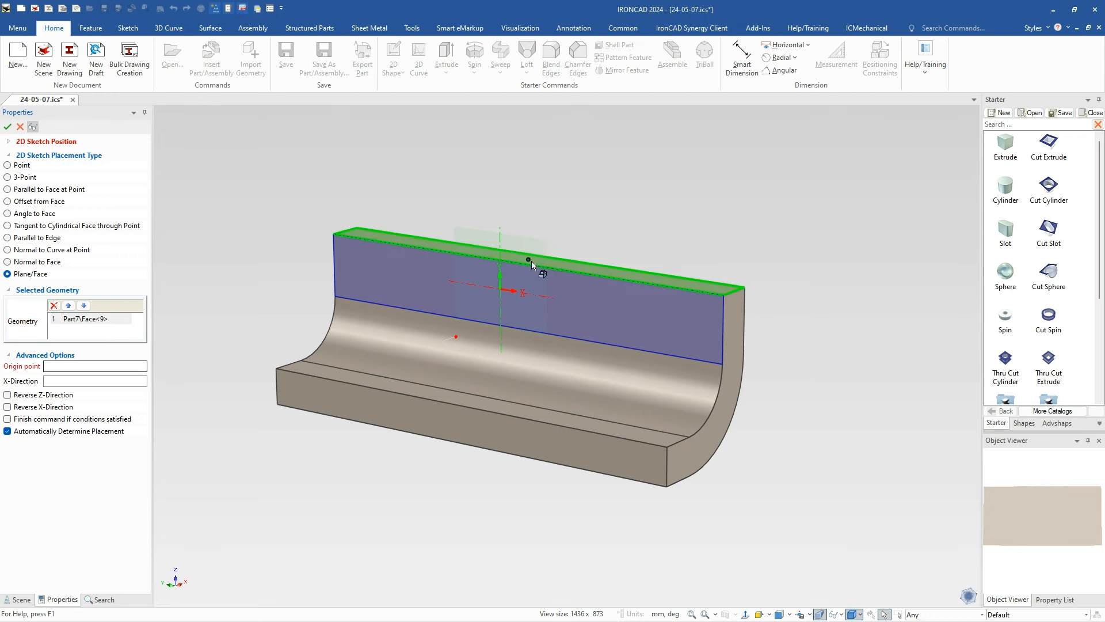
{"action": "left_click", "coordinate": [461, 444]}
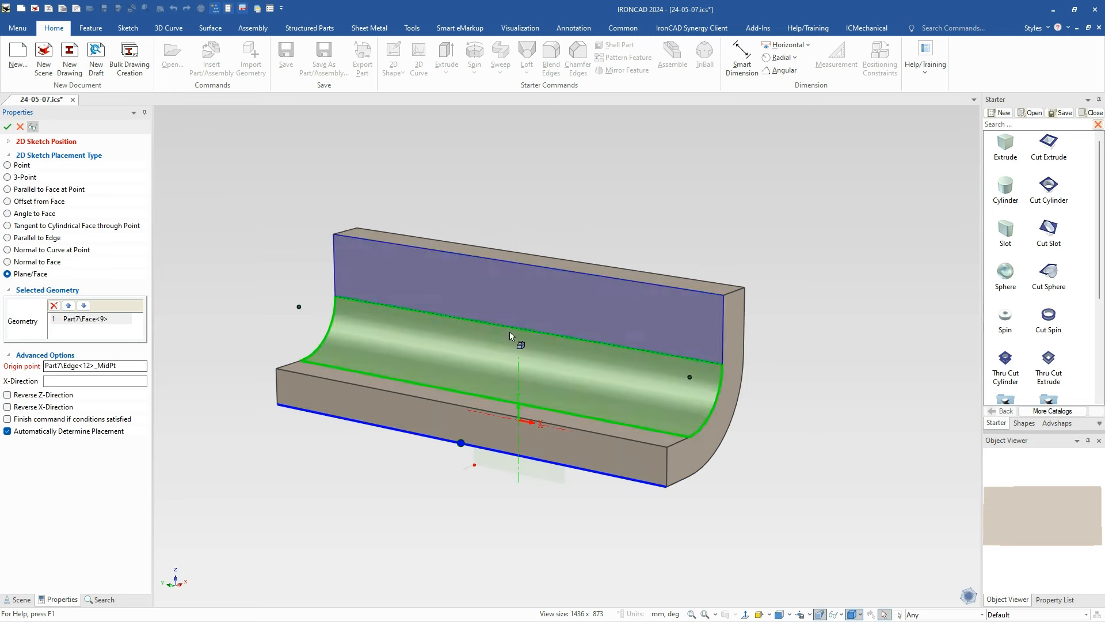
{"action": "left_click", "coordinate": [8, 126]}
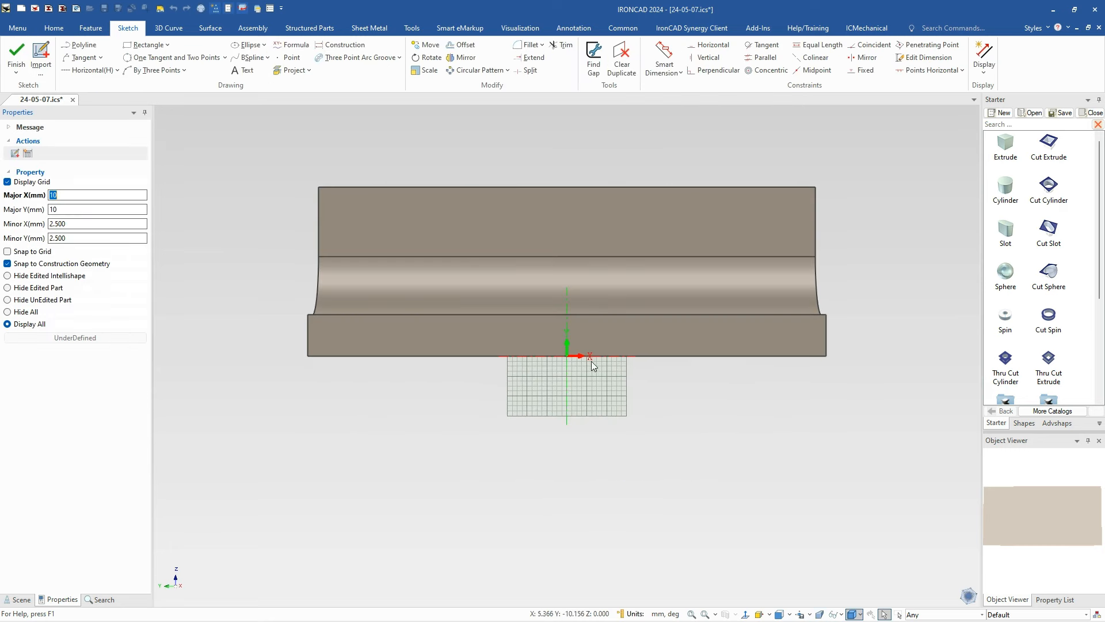
Sketch a two-point circle of 50 mm radius starting at coordinate 0, 200 and extending straight down the vertical axis
{"action": "scroll", "coordinate": [600, 317], "scroll_direction": "down", "scroll_amount": 3}
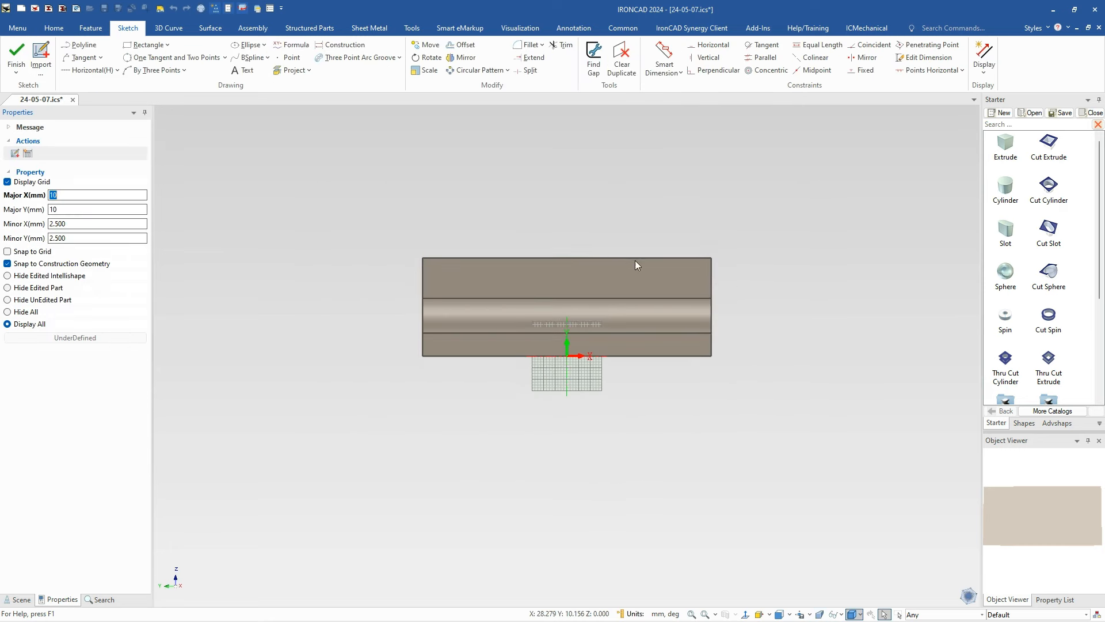
{"action": "scroll", "coordinate": [600, 291], "scroll_direction": "down", "scroll_amount": 2}
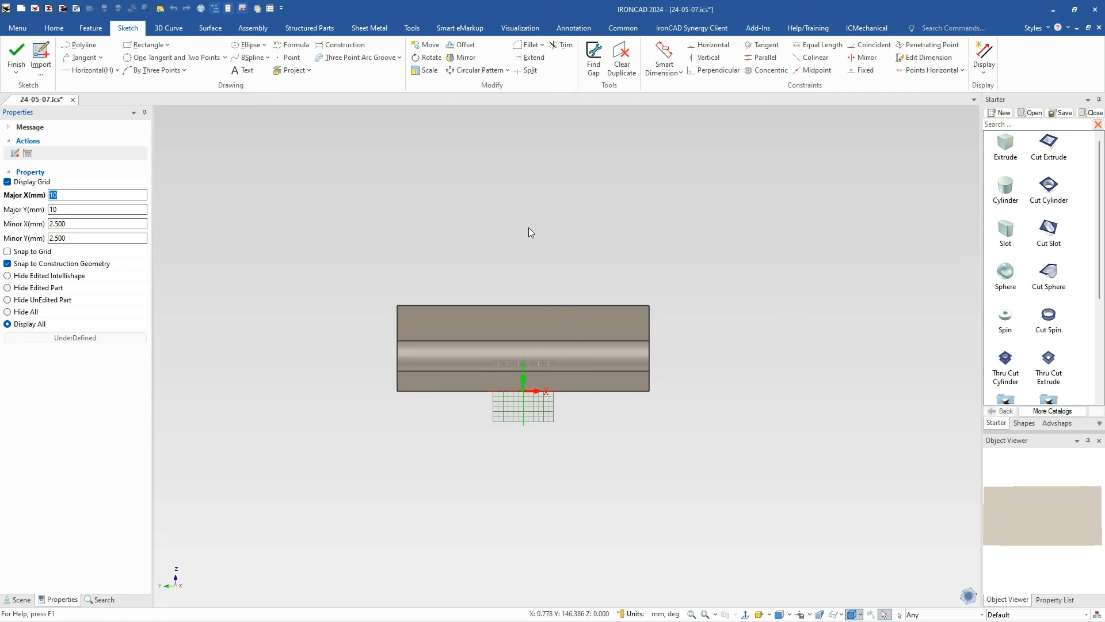
{"action": "scroll", "coordinate": [506, 334], "scroll_direction": "up", "scroll_amount": 2}
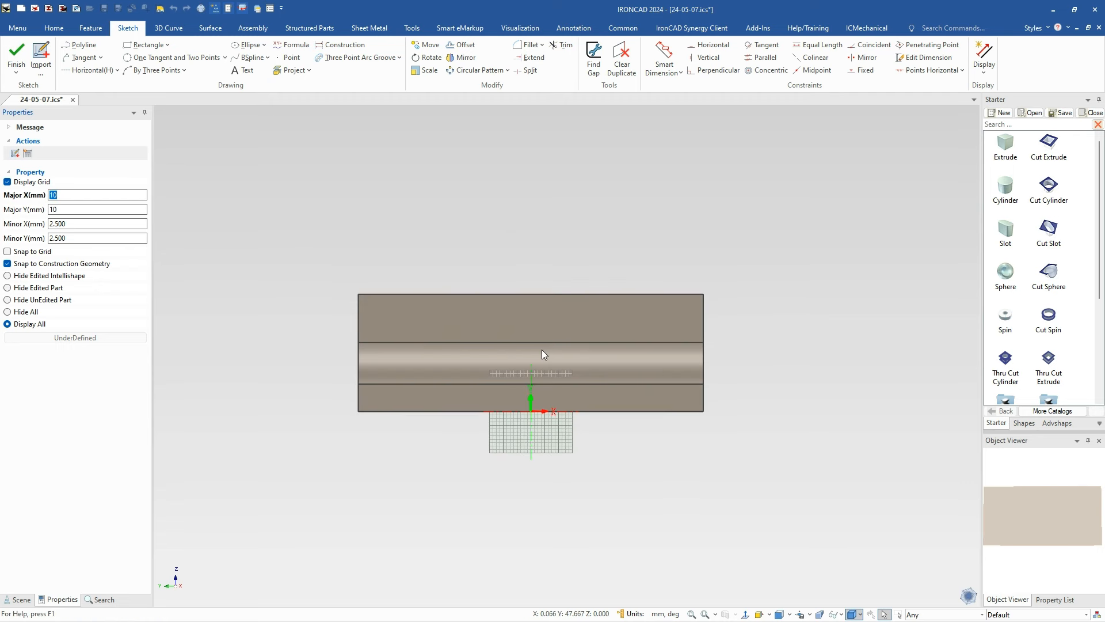
{"action": "left_click", "coordinate": [225, 57]}
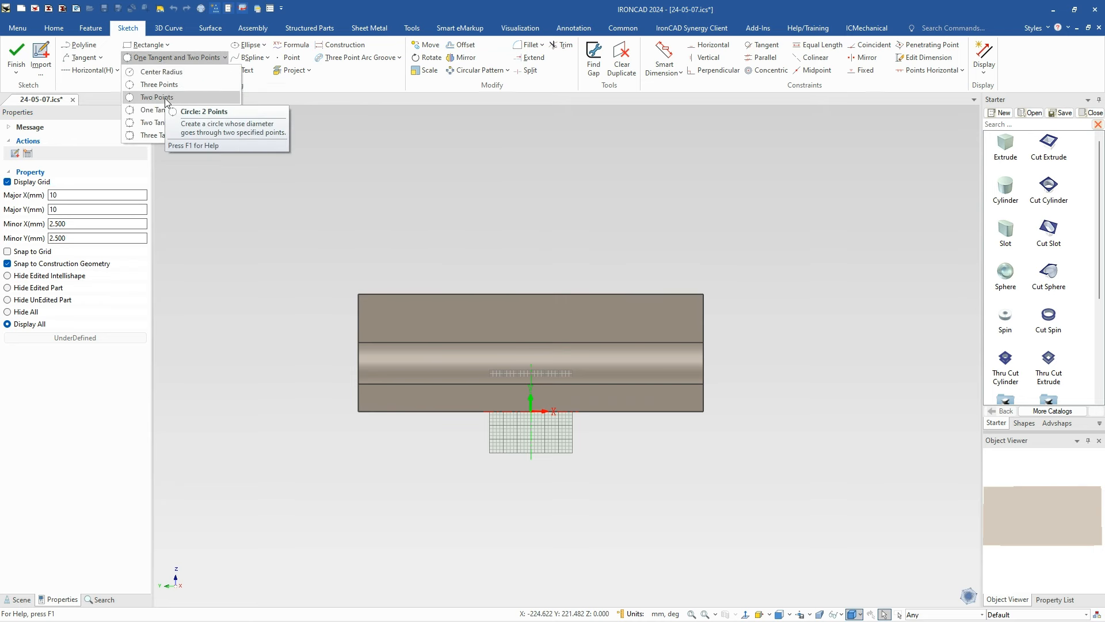
{"action": "left_click", "coordinate": [164, 98]}
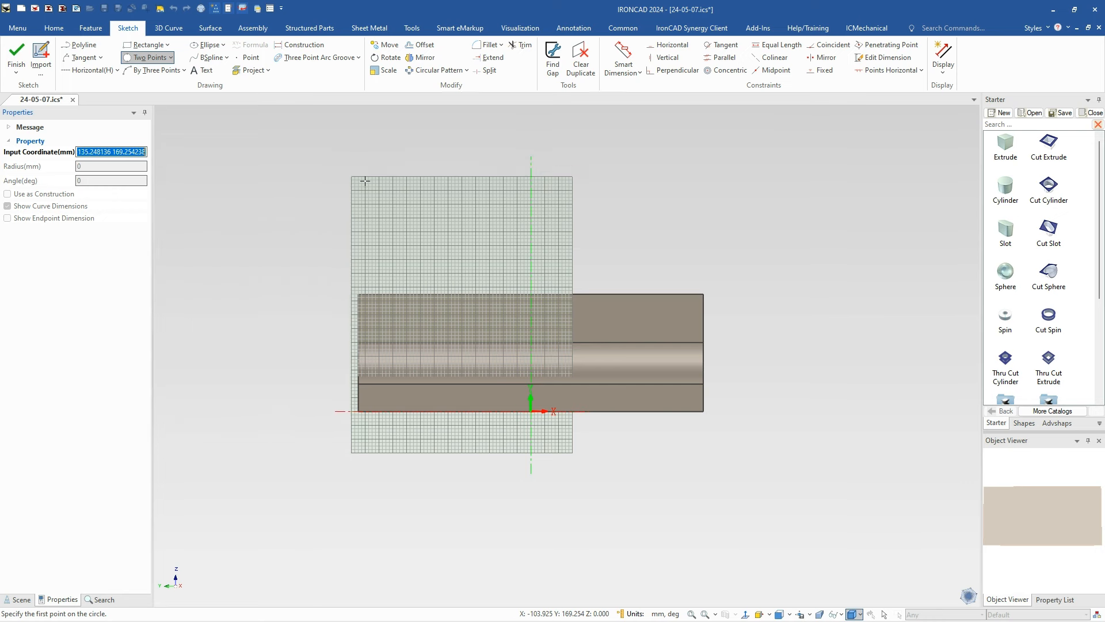
{"action": "type", "text": "0"}
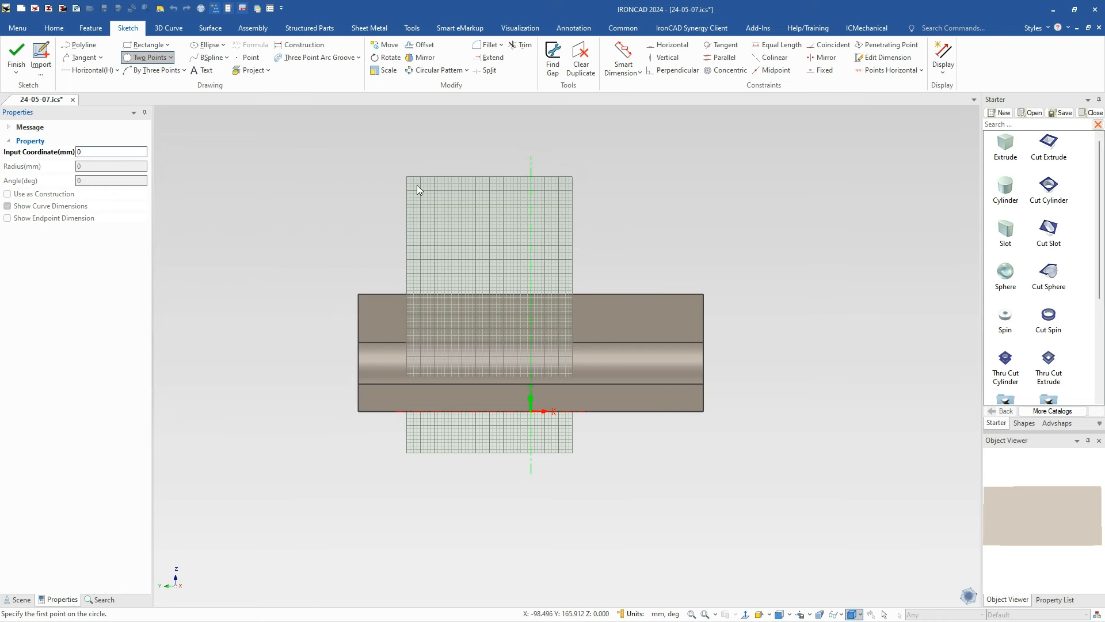
{"action": "type", "text": " 200"}
{"action": "key", "text": "Return"}
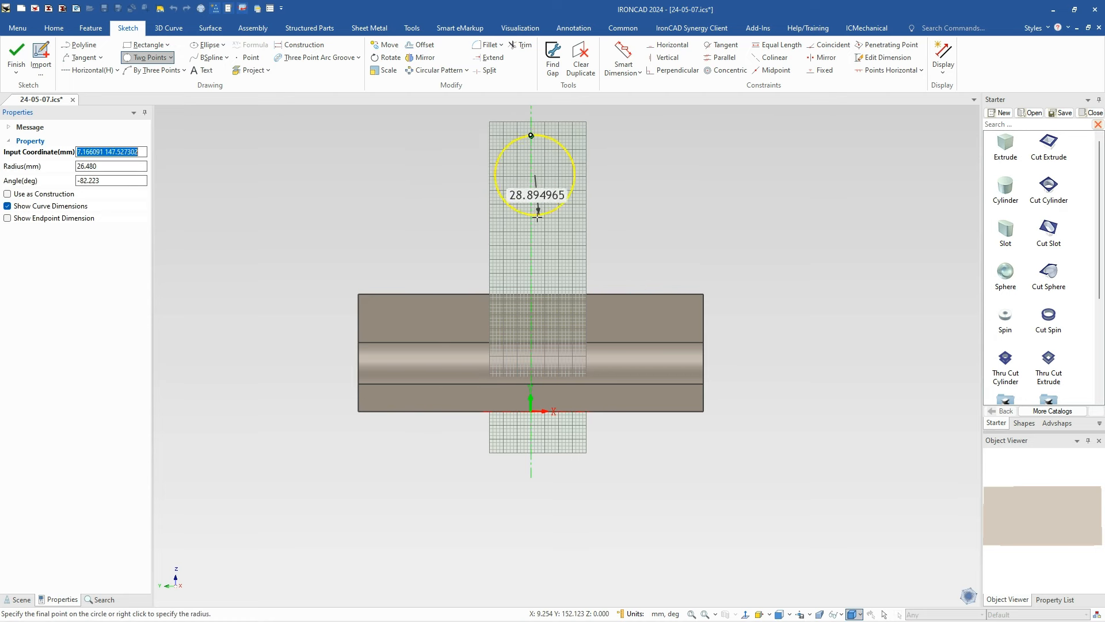
{"action": "right_click", "coordinate": [531, 251]}
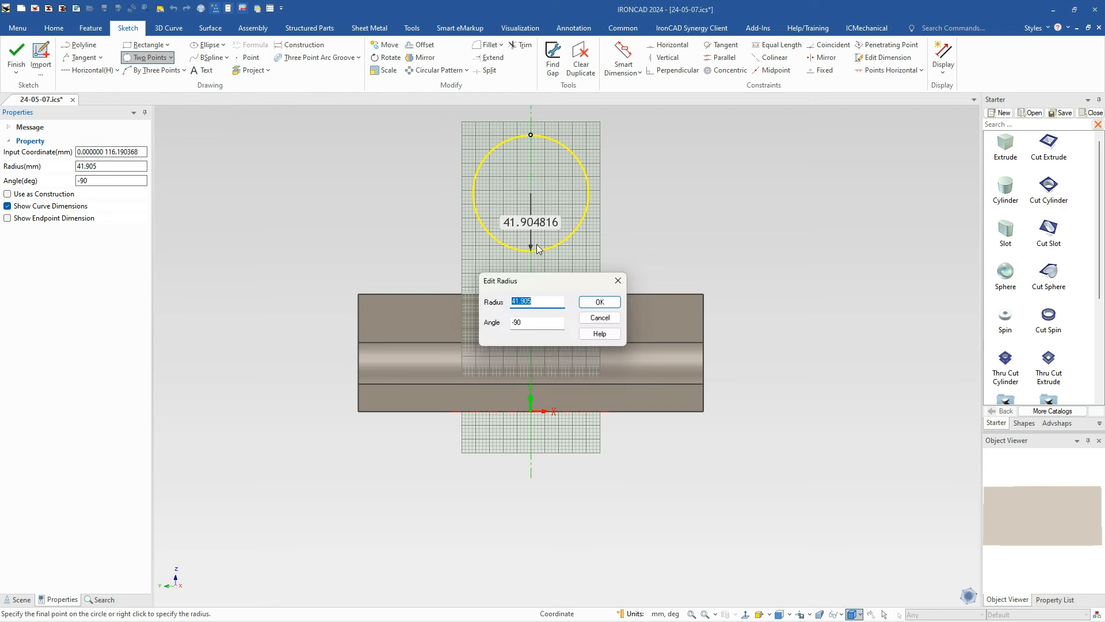
{"action": "type", "text": "50"}
{"action": "key", "text": "Return"}
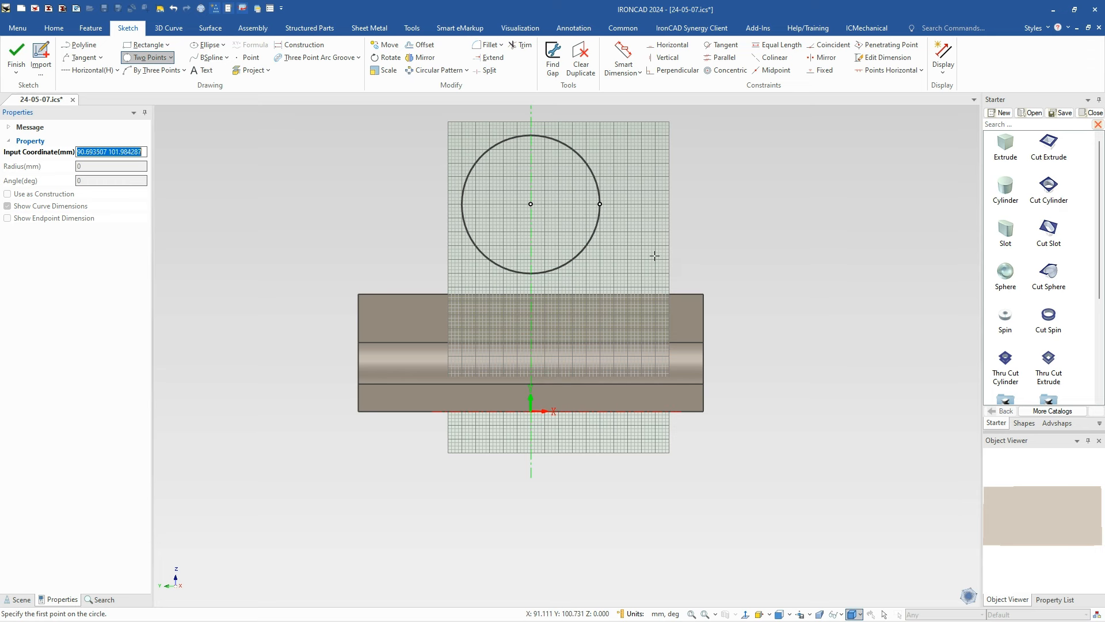
{"action": "key", "text": "Escape"}
Sketch a concentric inner circle with a radius of 57/2 mm
{"action": "right_click", "coordinate": [655, 256]}
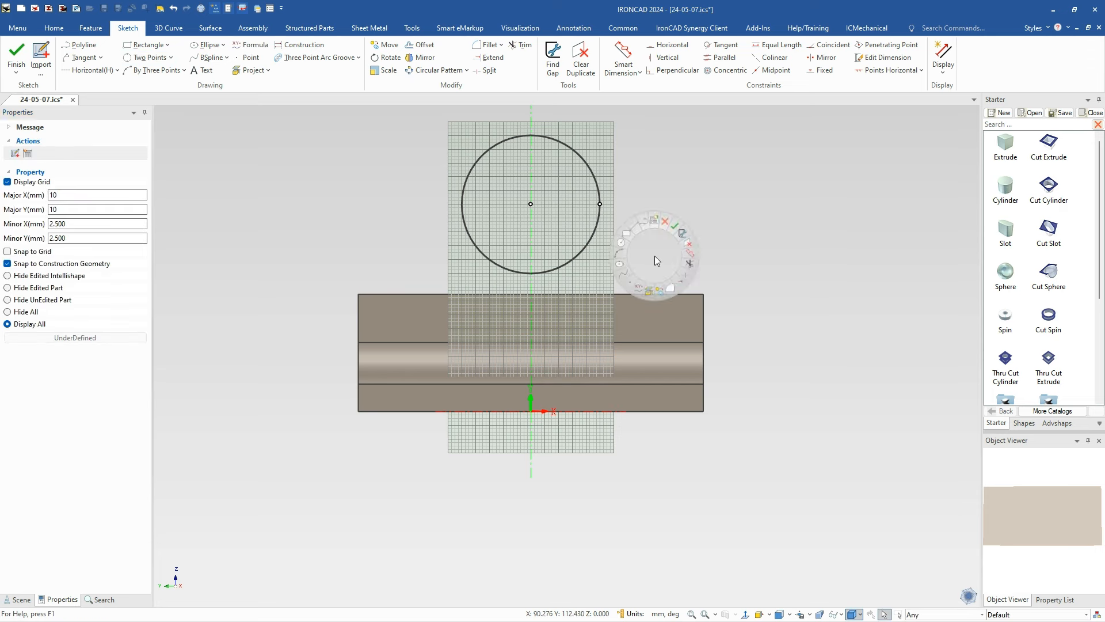
{"action": "left_click", "coordinate": [622, 243]}
{"action": "left_click", "coordinate": [531, 205]}
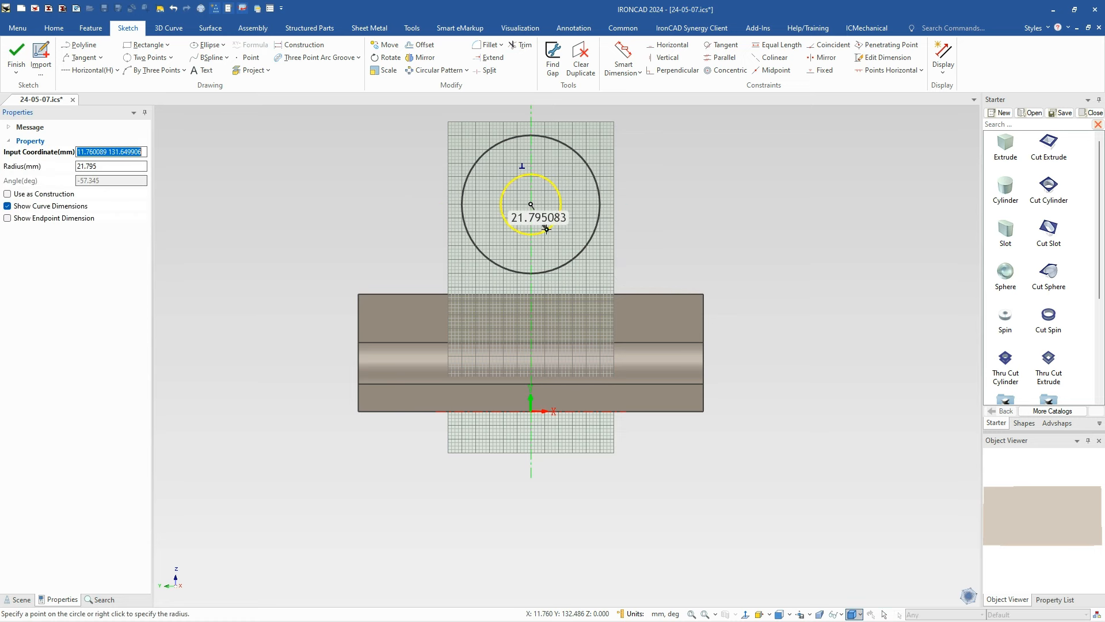
{"action": "right_click", "coordinate": [548, 230]}
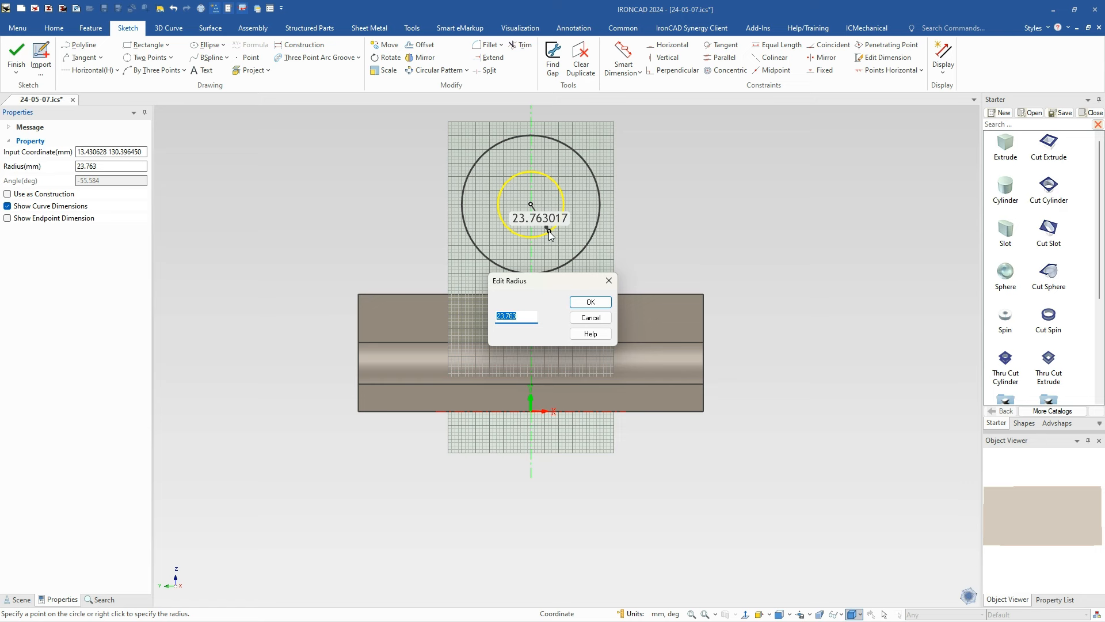
{"action": "type", "text": "57/2"}
{"action": "key", "text": "Tab"}
{"action": "left_click", "coordinate": [591, 302]}
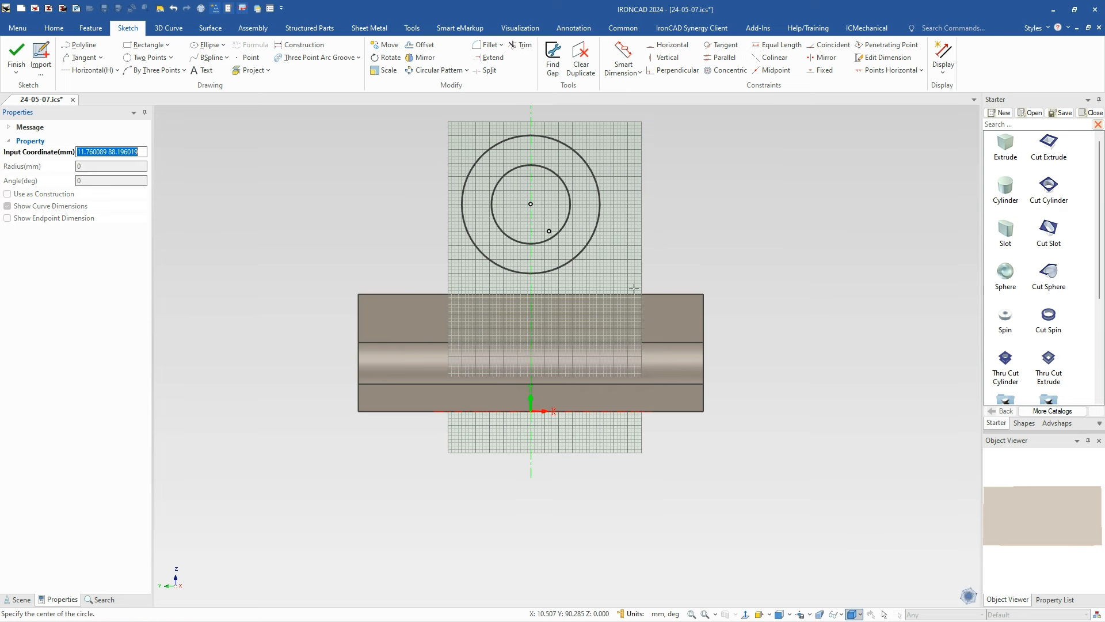
Project the upright wall's top edge into the sketch as a line
{"action": "scroll", "coordinate": [567, 297], "scroll_direction": "down", "scroll_amount": 2}
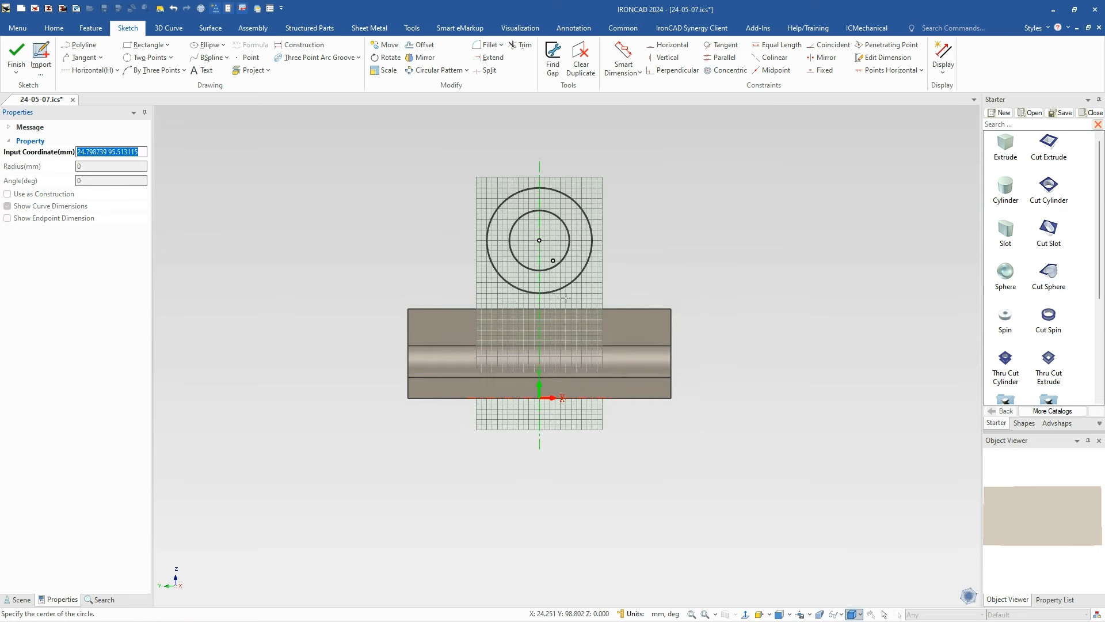
{"action": "left_click", "coordinate": [253, 70]}
{"action": "left_click", "coordinate": [451, 310]}
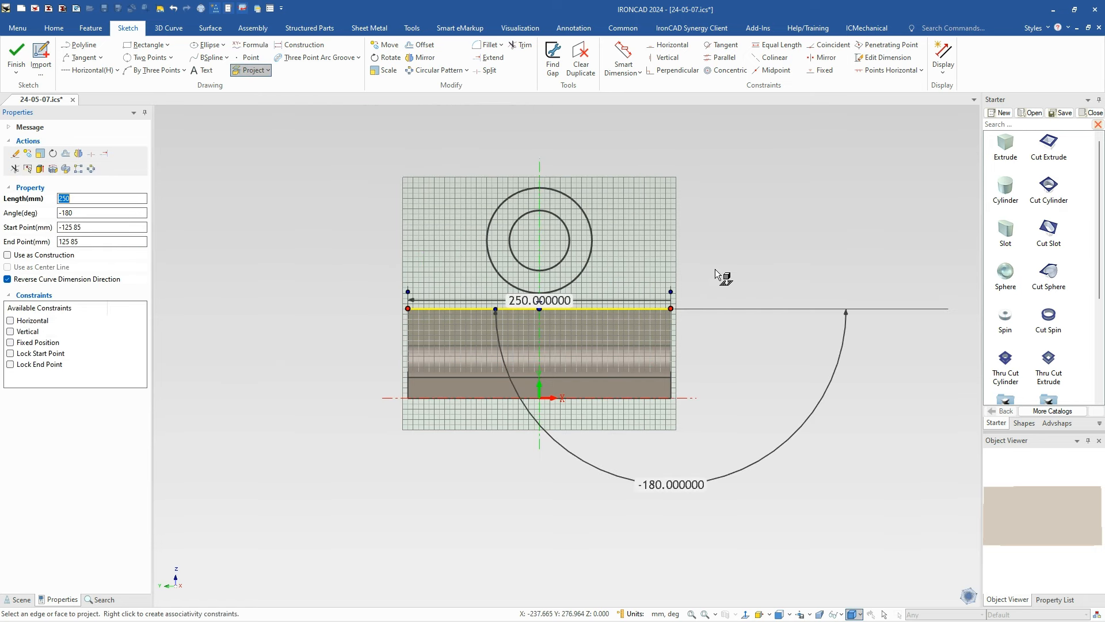
{"action": "key", "text": "Escape"}
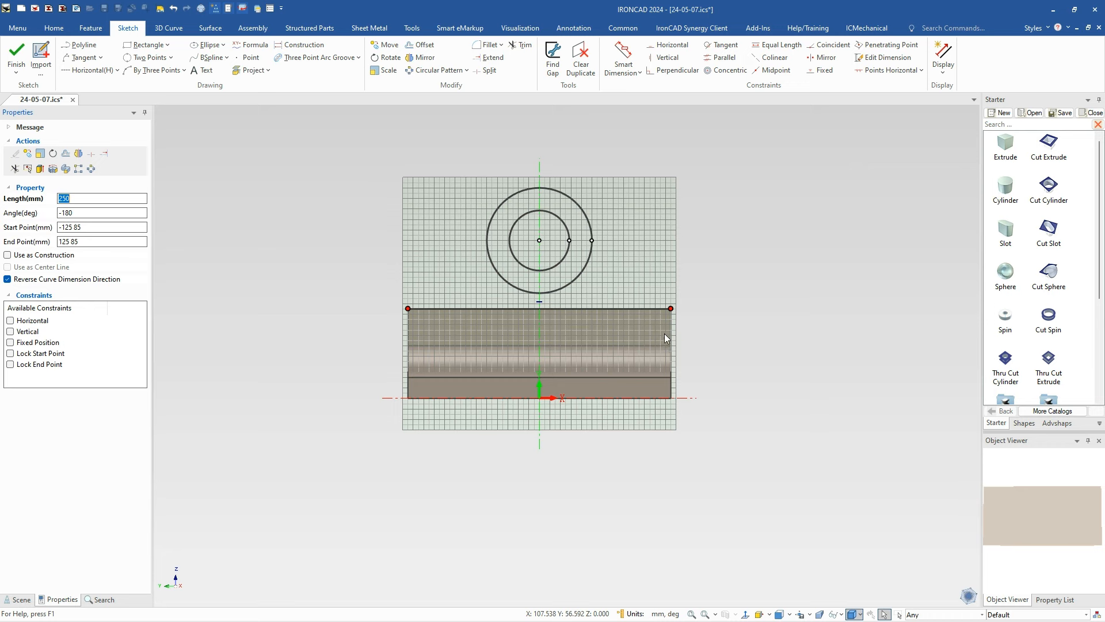
Sketch a 156 mm radius circle tangent to the outer circle's right side and passing through the projected line's right endpoint
{"action": "left_click", "coordinate": [625, 276]}
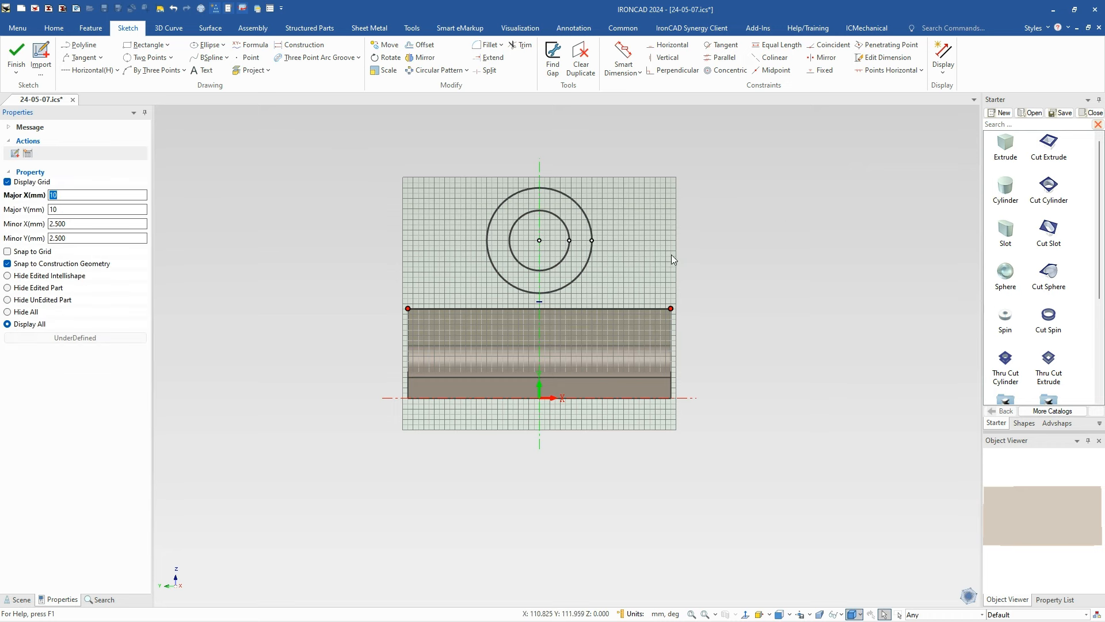
{"action": "left_click", "coordinate": [171, 58]}
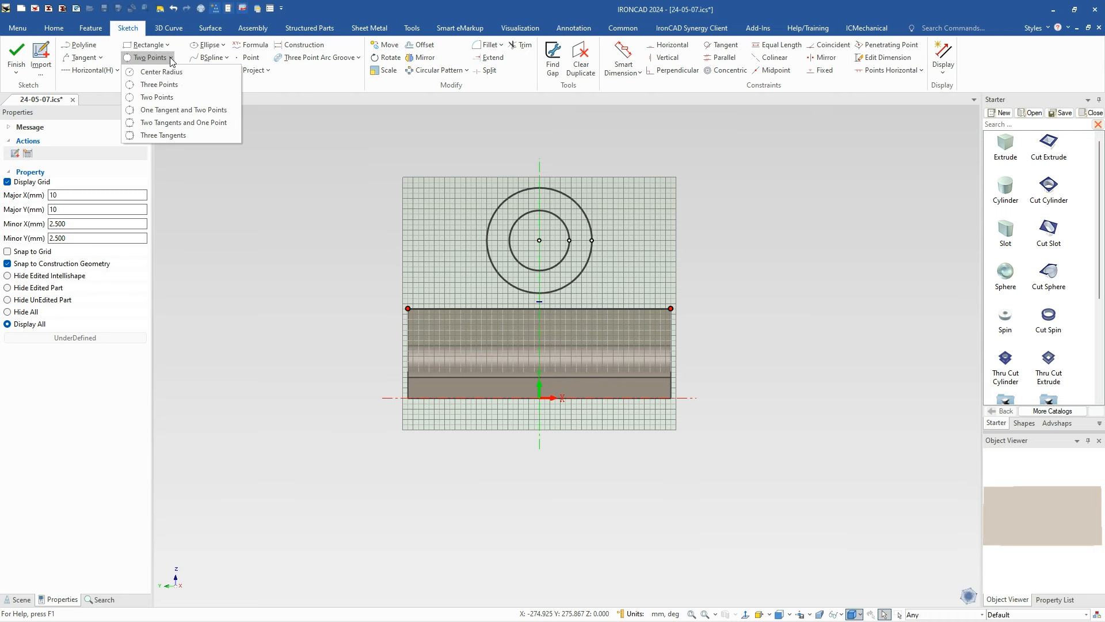
{"action": "left_click", "coordinate": [163, 110]}
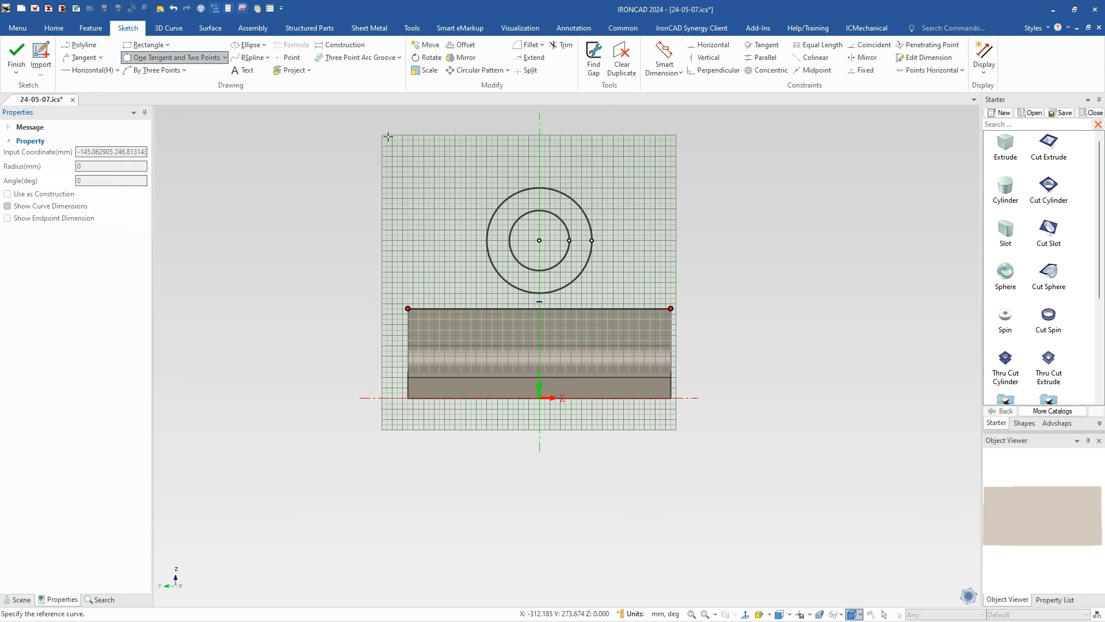
{"action": "left_click", "coordinate": [586, 216]}
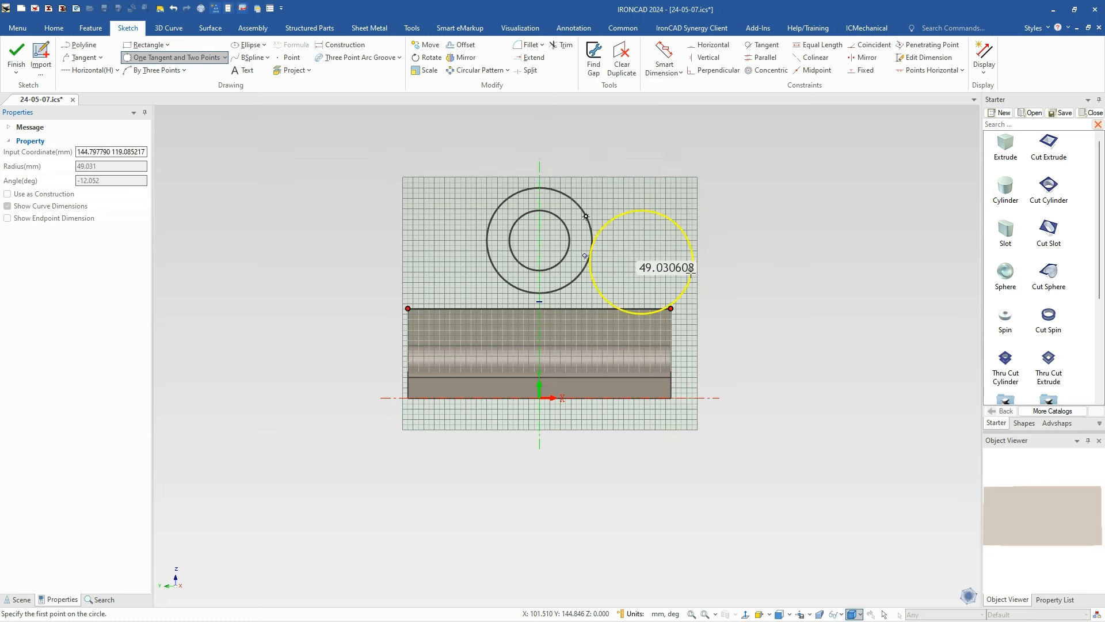
{"action": "left_click", "coordinate": [679, 299]}
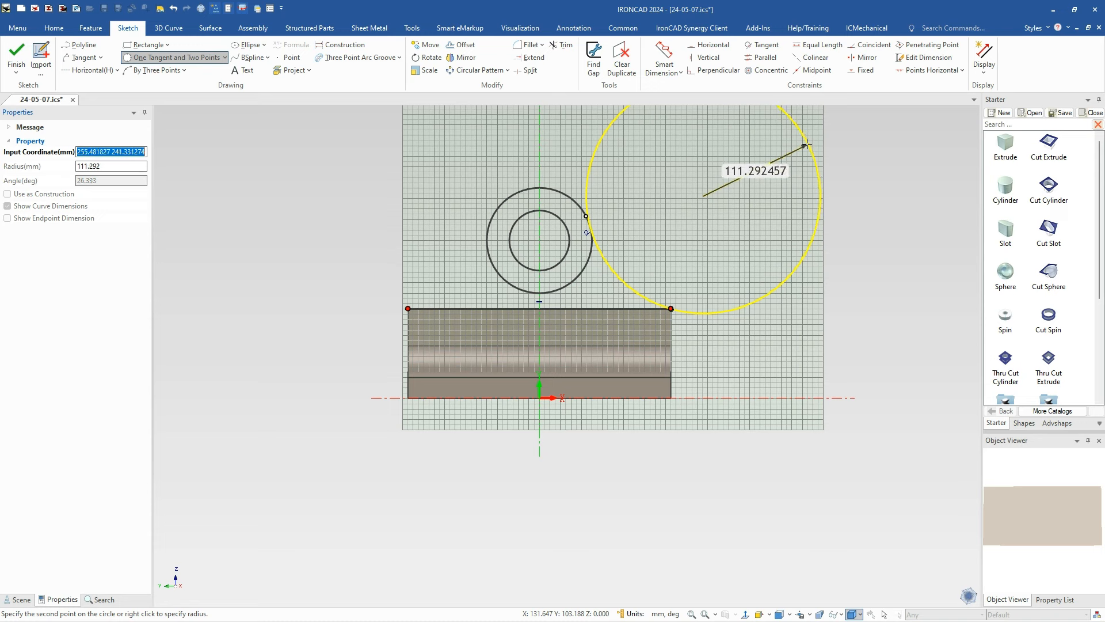
{"action": "right_click", "coordinate": [807, 145]}
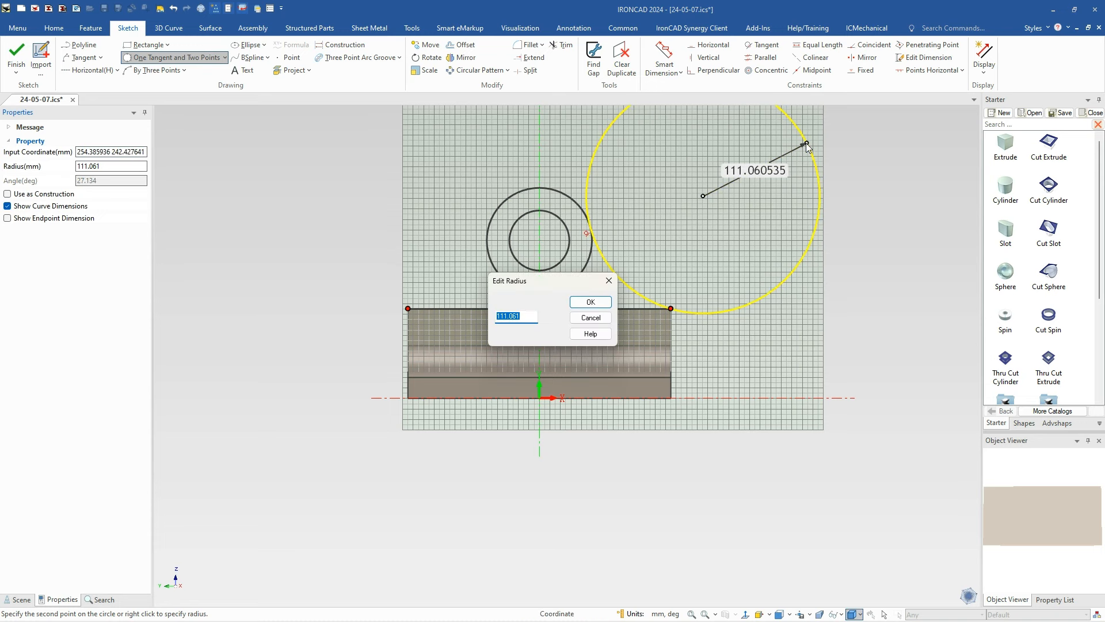
{"action": "type", "text": "15"}
{"action": "key", "text": "Return"}
Sketch a 156 mm radius circle tangent to the outer circle's left side and passing through the projected line's left endpoint
{"action": "left_click", "coordinate": [491, 218]}
{"action": "left_click", "coordinate": [408, 309]}
{"action": "right_click", "coordinate": [230, 150]}
{"action": "type", "text": "156"}
{"action": "key", "text": "Return"}
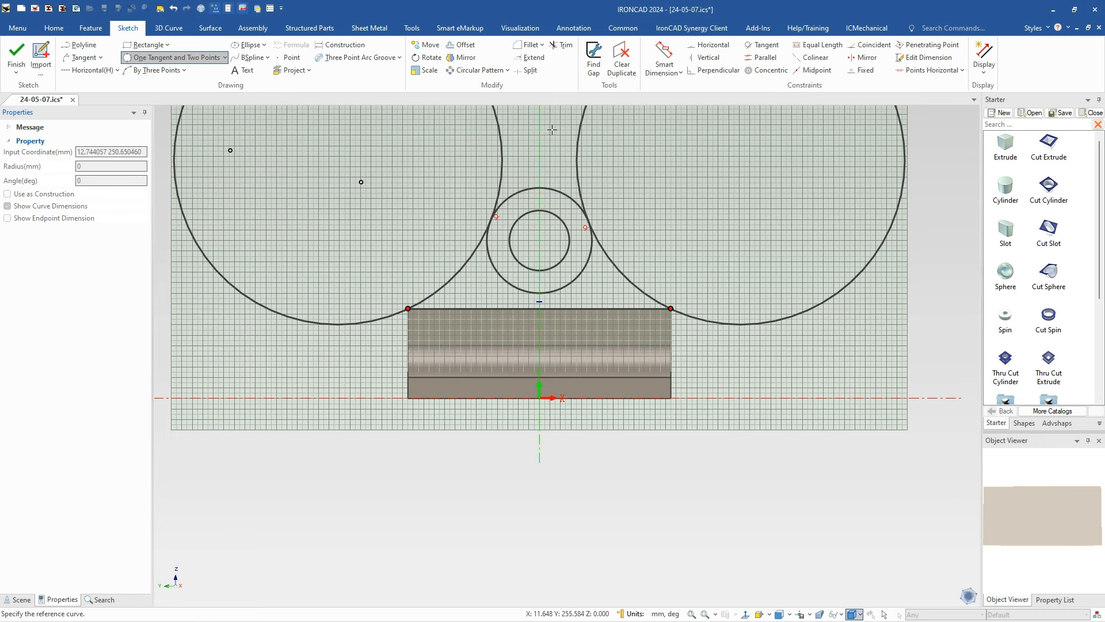
Trim the outer parts of both large circles and the lower arc of the 50 mm radius circle to leave a closed profile
{"action": "left_click", "coordinate": [563, 46]}
{"action": "left_click", "coordinate": [578, 147]}
{"action": "left_click", "coordinate": [499, 141]}
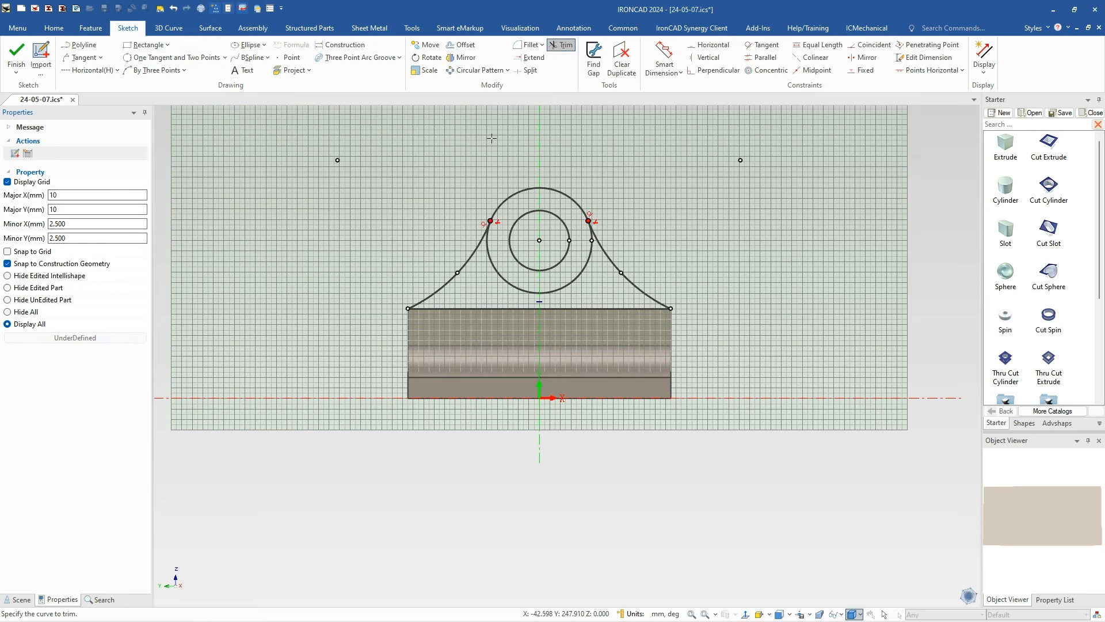
{"action": "left_click", "coordinate": [505, 274]}
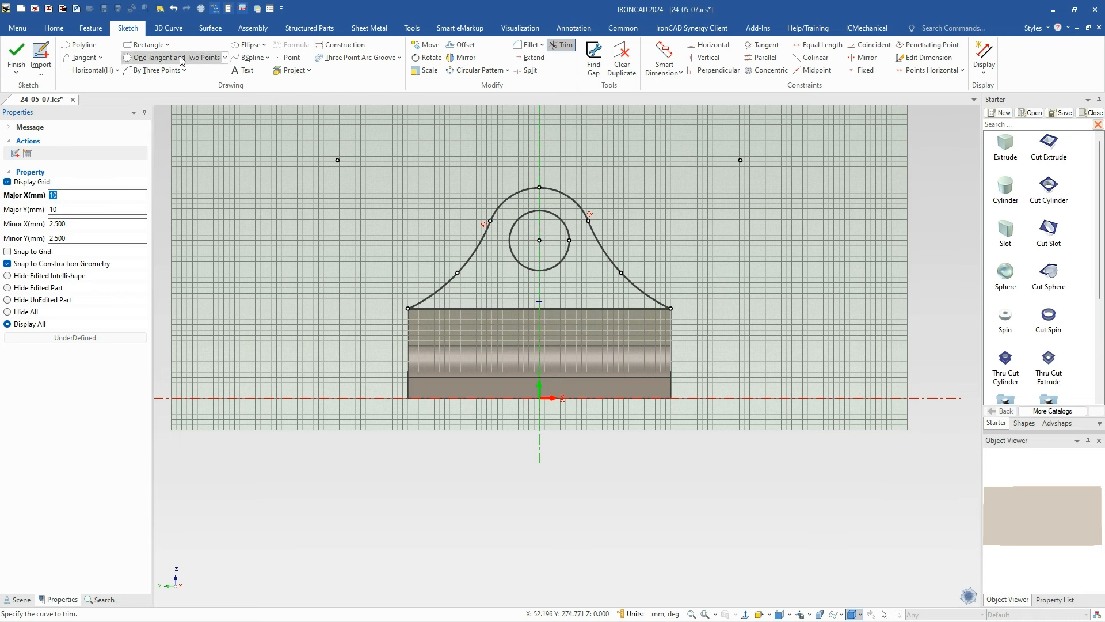
Finish the sketch and extrude the profile 20 mm in the reversed direction, adding material above the upright wall
{"action": "left_click", "coordinate": [17, 56]}
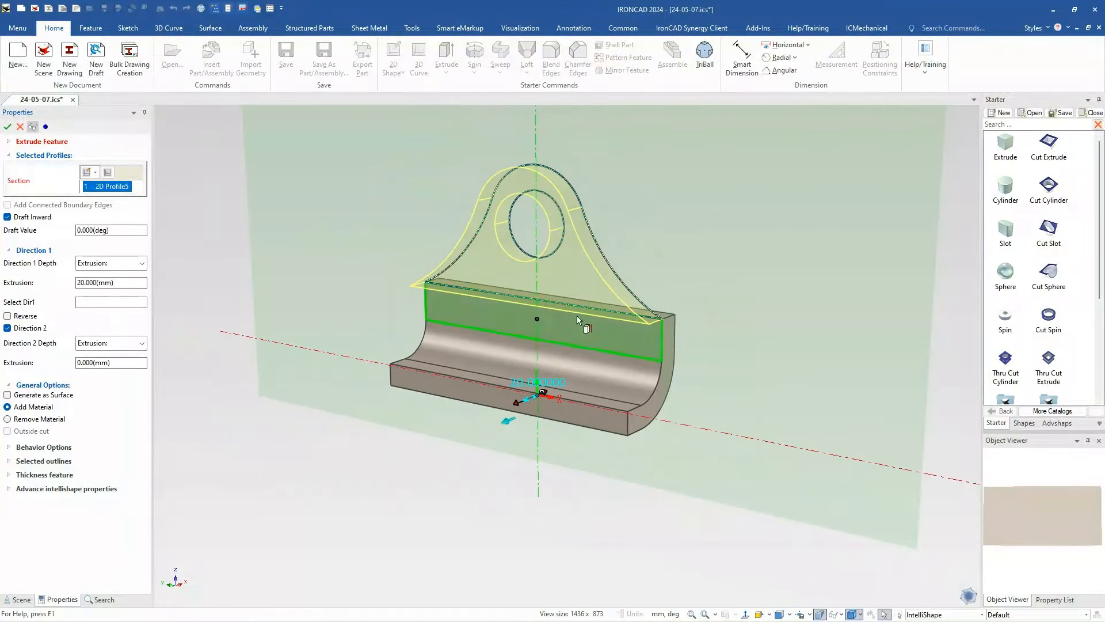
{"action": "left_click", "coordinate": [7, 315]}
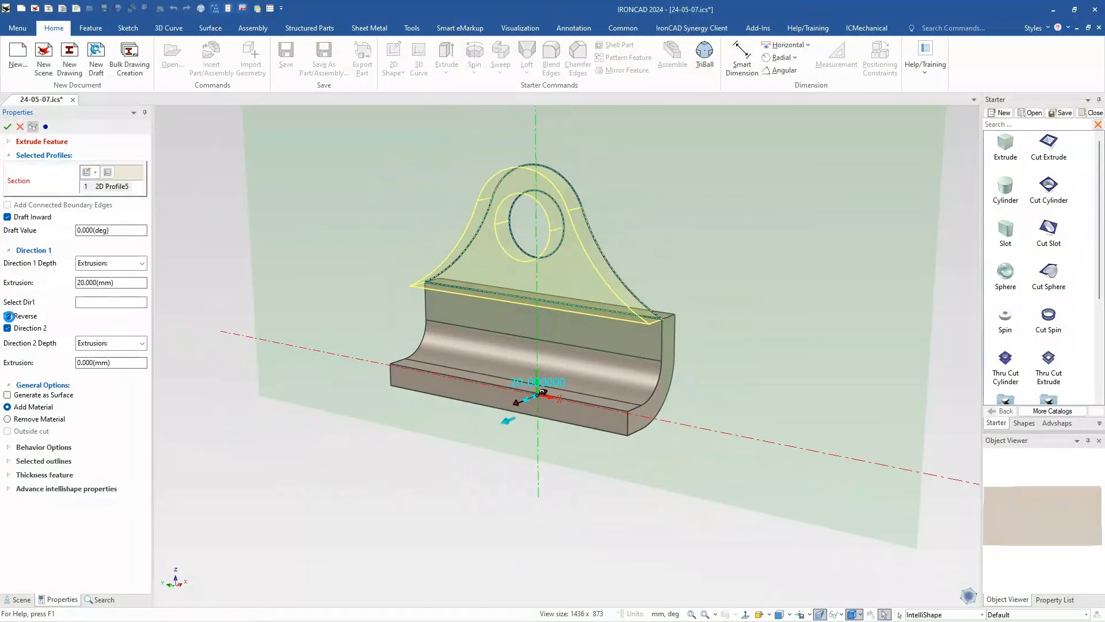
{"action": "left_click", "coordinate": [32, 127]}
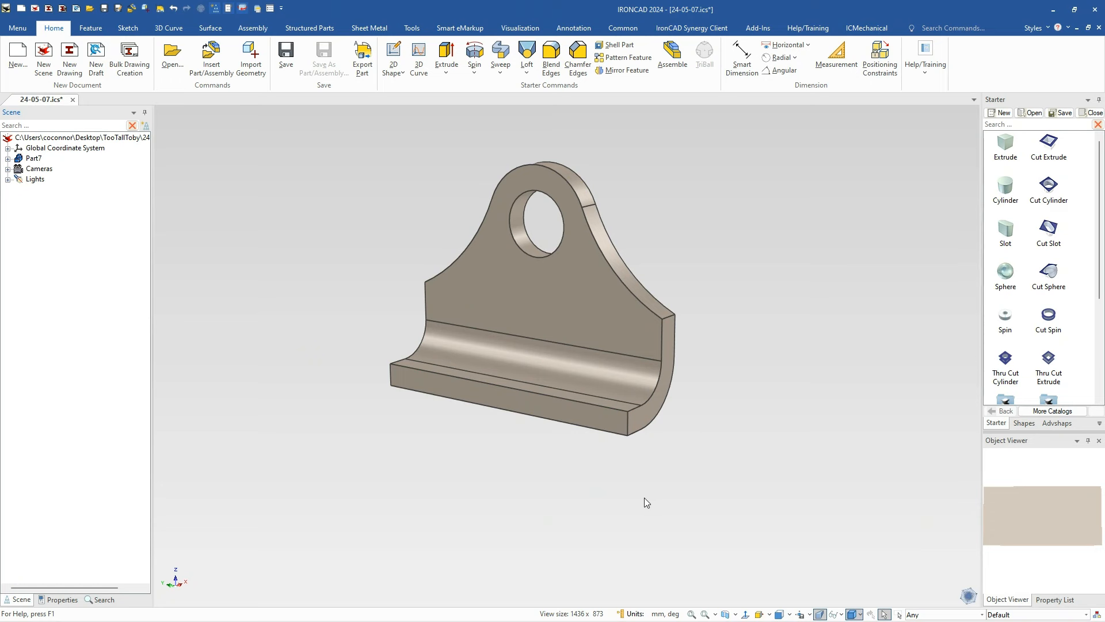
Add an Extrude block beneath the base at its end face, 70 mm wide and 20 mm thick
{"action": "middle_click_drag", "start_coordinate": [637, 510], "coordinate": [599, 369]}
{"action": "scroll", "coordinate": [604, 348], "scroll_direction": "up", "scroll_amount": 3}
{"action": "left_click_drag", "start_coordinate": [1005, 144], "coordinate": [756, 436]}
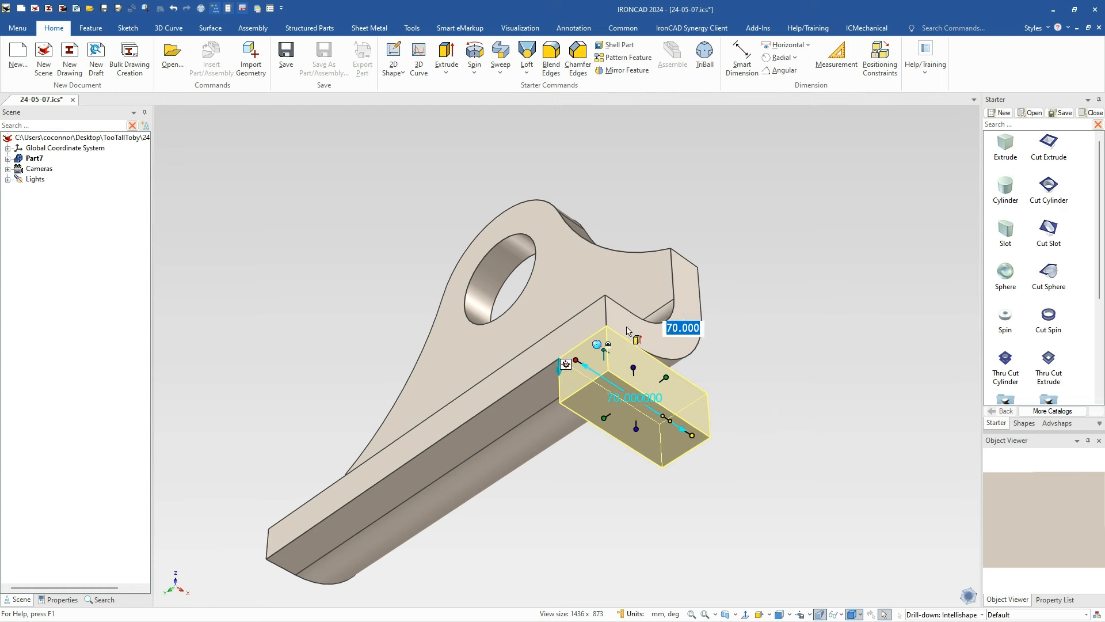
{"action": "key", "text": "Return"}
{"action": "left_click", "coordinate": [604, 418]}
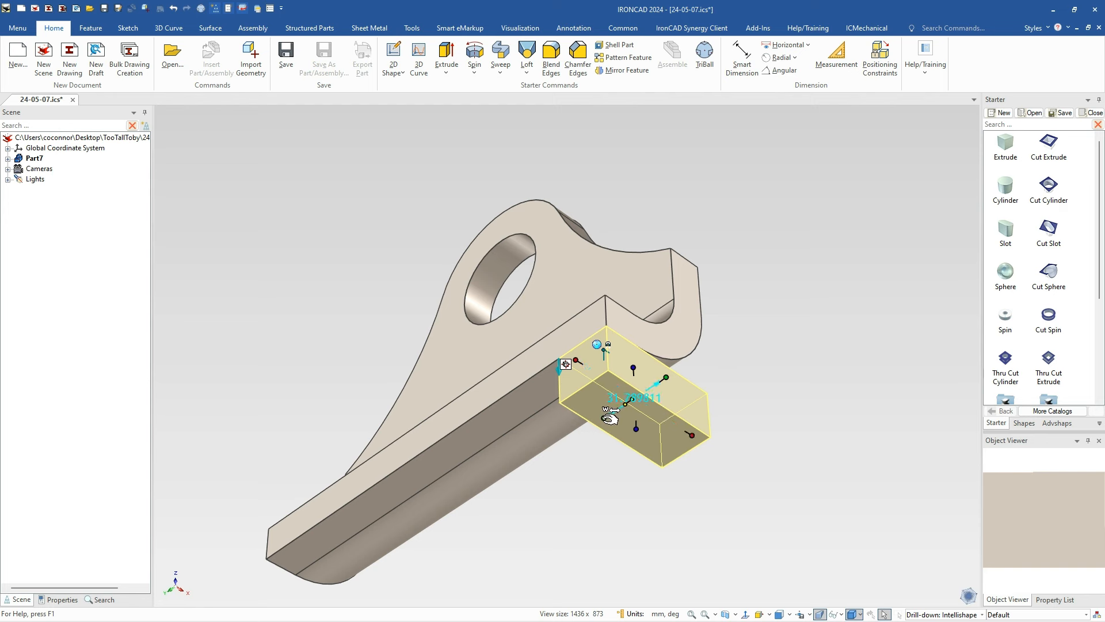
{"action": "type", "text": "20"}
{"action": "key", "text": "Tab"}
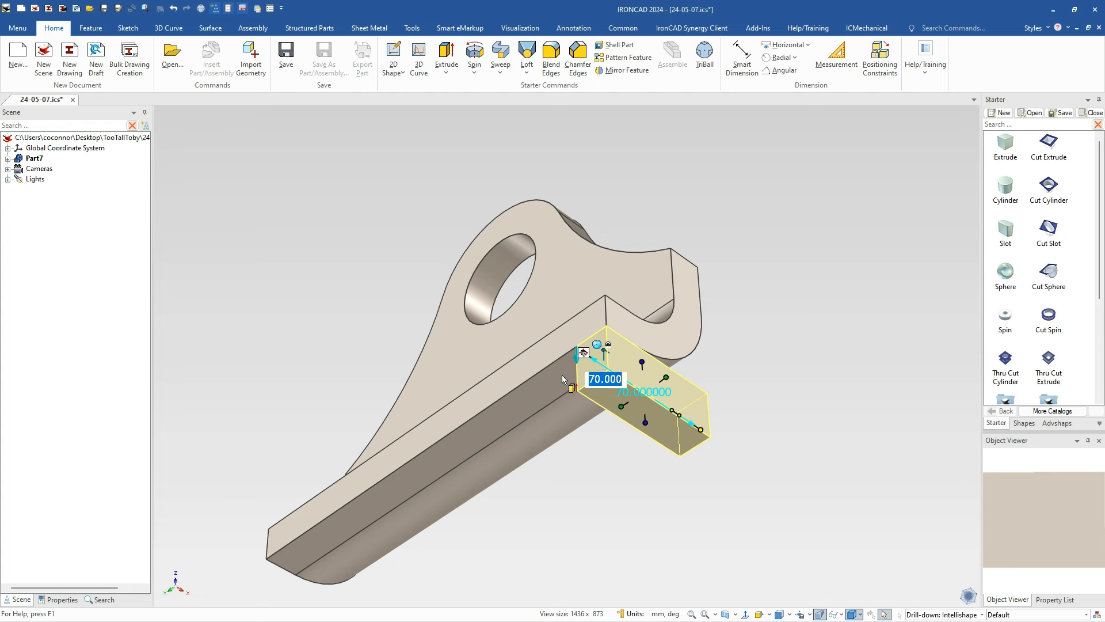
{"action": "key", "text": "Return"}
Set the block's backward end condition to Extrude to Faces, ending at the base's curved outer face
{"action": "middle_click_drag", "start_coordinate": [591, 336], "coordinate": [577, 379]}
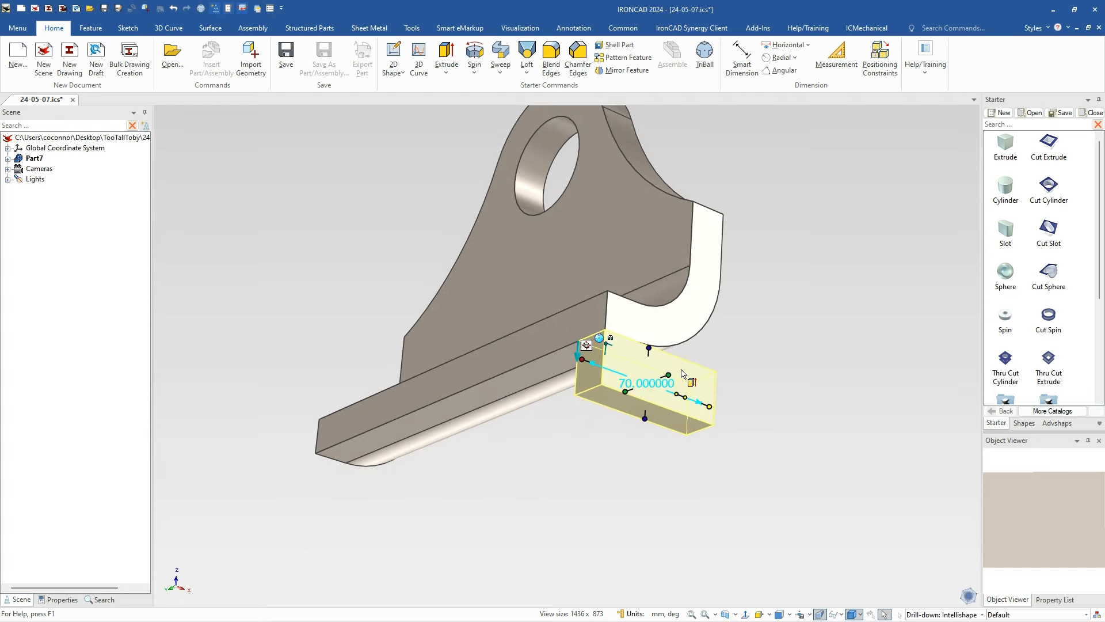
{"action": "mouse_move", "coordinate": [714, 376]}
{"action": "middle_mouse_down"}
{"action": "mouse_move", "coordinate": [685, 359]}
{"action": "mouse_move", "coordinate": [694, 367]}
{"action": "middle_mouse_up"}
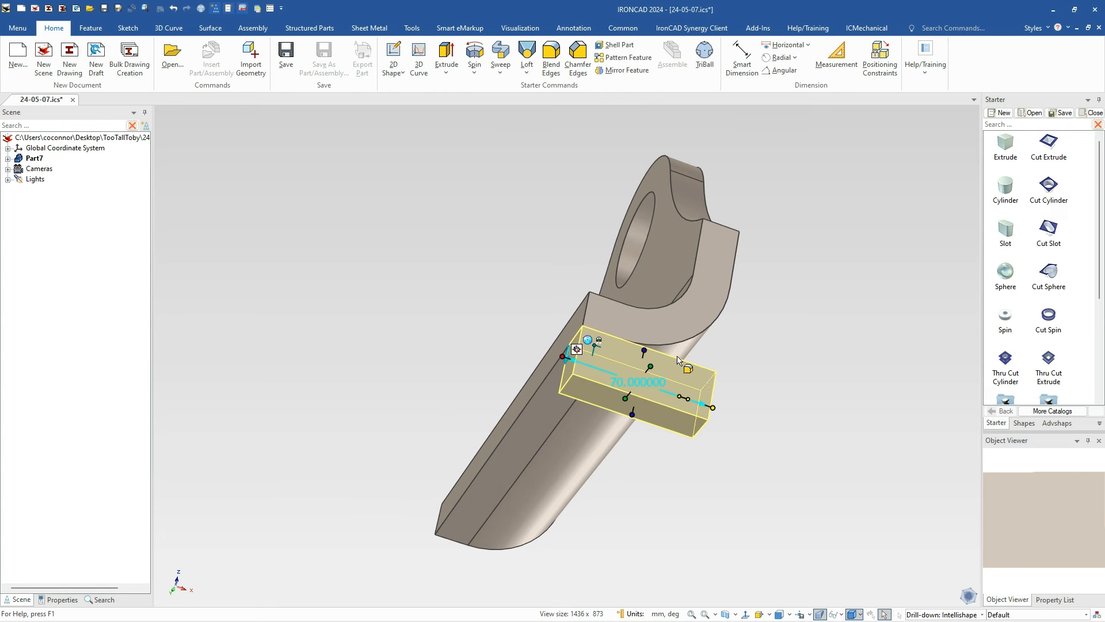
{"action": "right_click", "coordinate": [672, 373]}
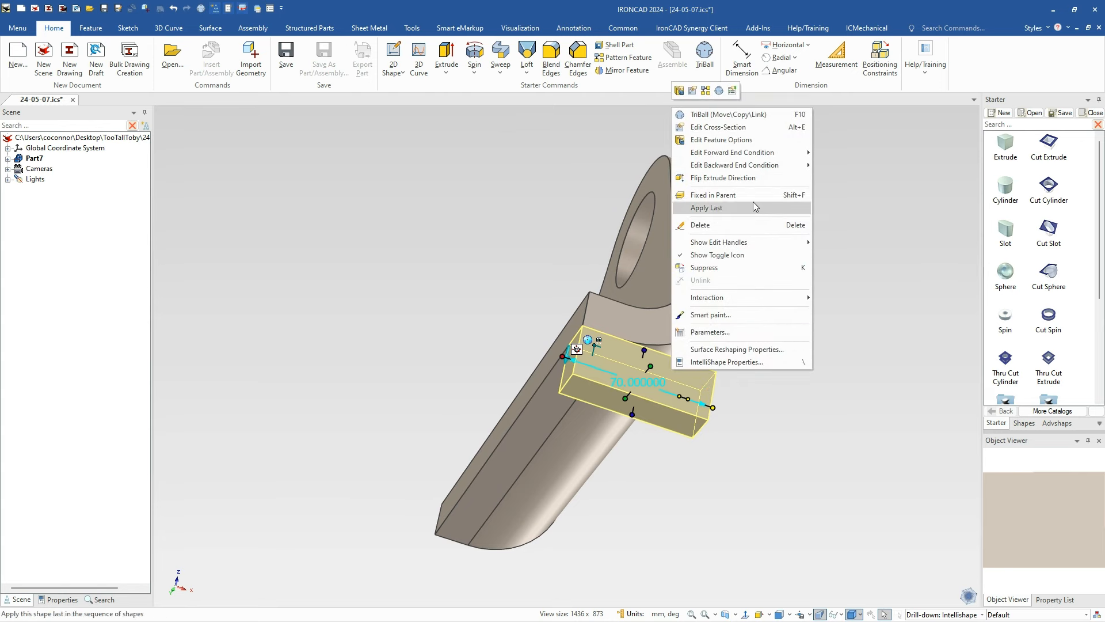
{"action": "mouse_move", "coordinate": [756, 169]}
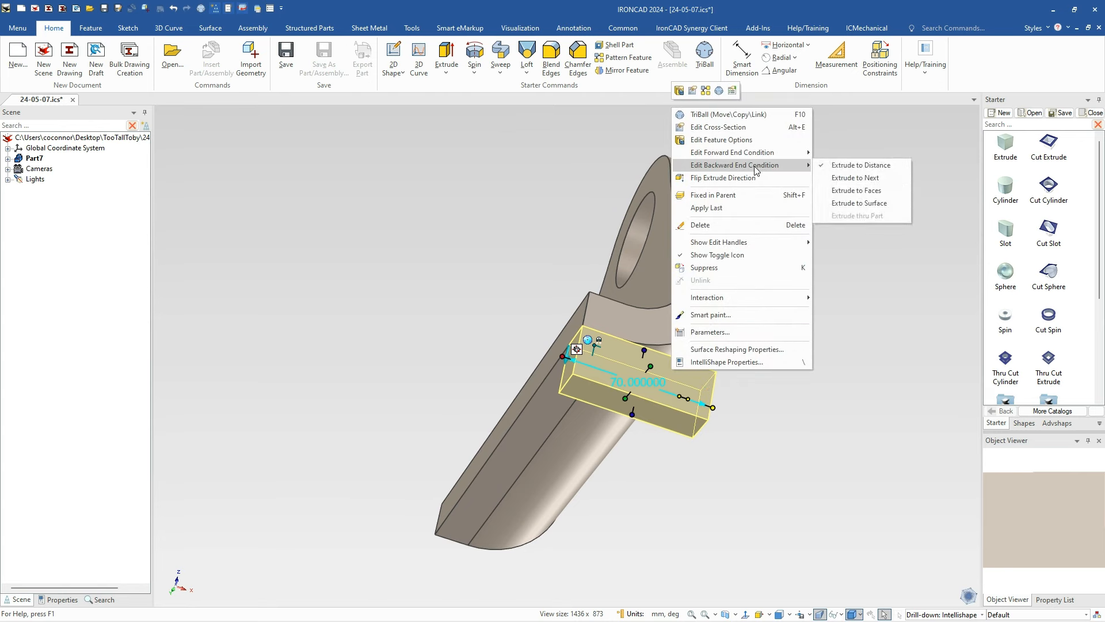
{"action": "left_click", "coordinate": [860, 191]}
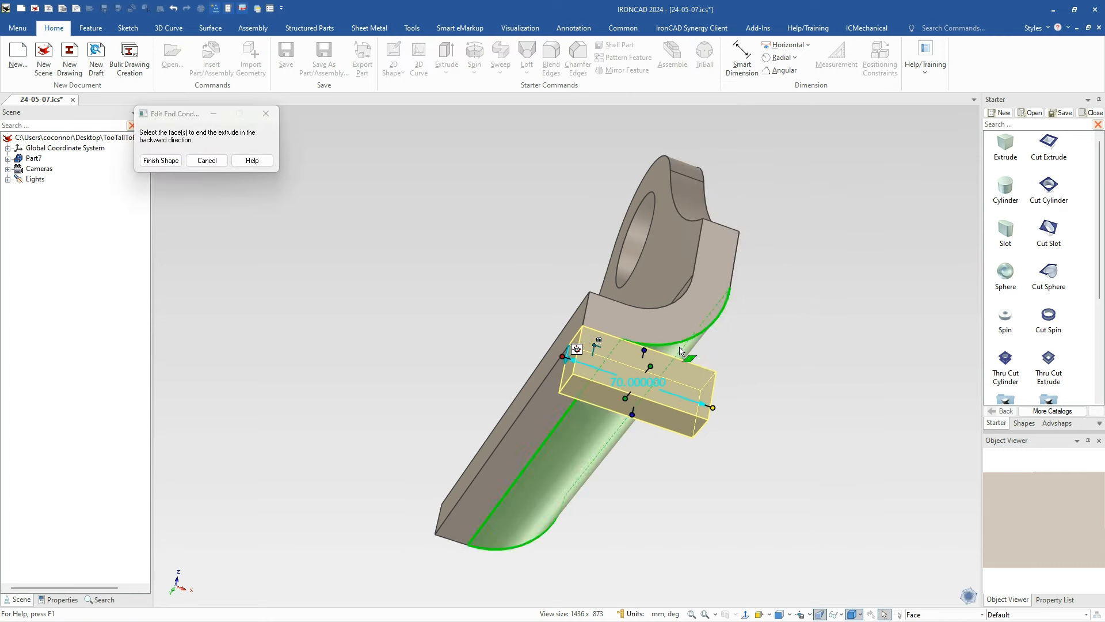
{"action": "left_click", "coordinate": [161, 161]}
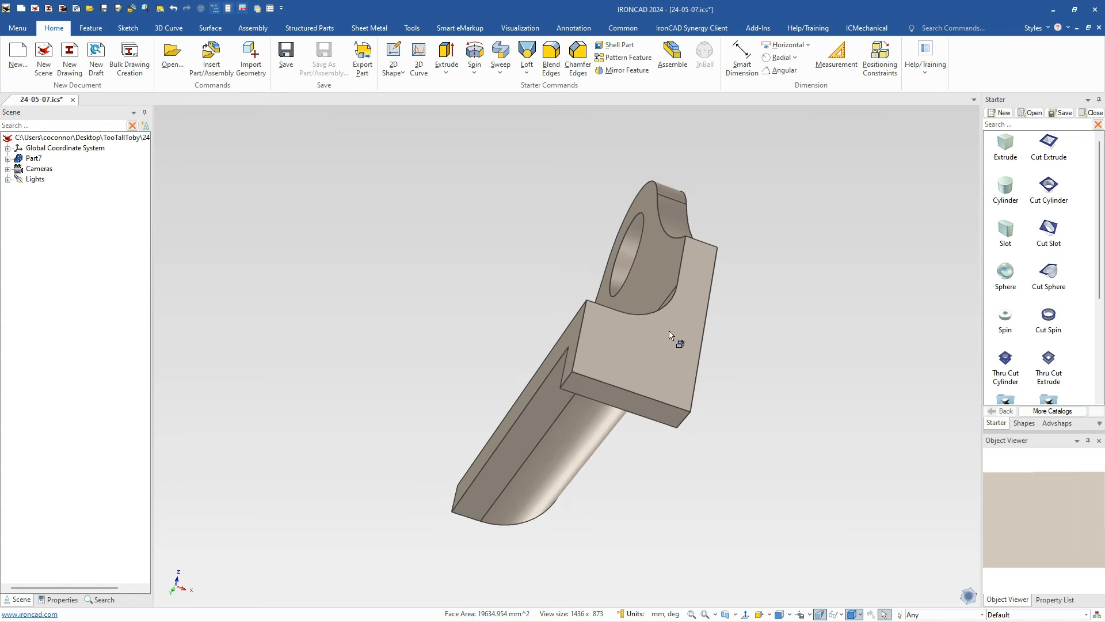
Extend the block's lower end to a distance of 200 mm from the center of the upright's hole
{"action": "middle_click_drag", "start_coordinate": [677, 340], "coordinate": [688, 371]}
{"action": "left_click", "coordinate": [624, 391]}
{"action": "left_click", "coordinate": [624, 391]}
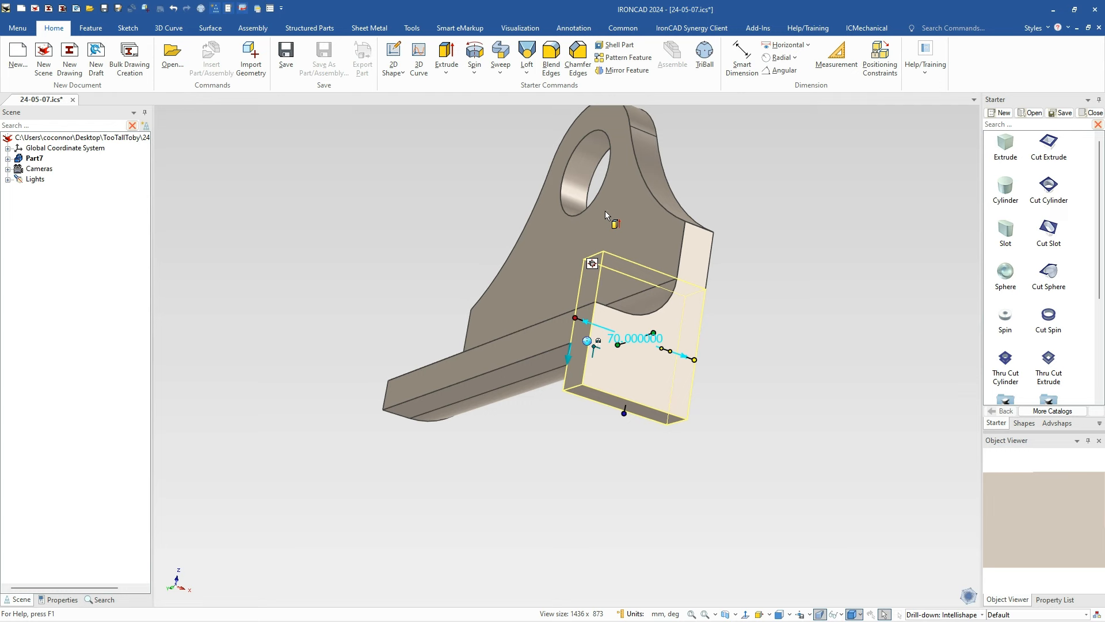
{"action": "right_click", "coordinate": [625, 411]}
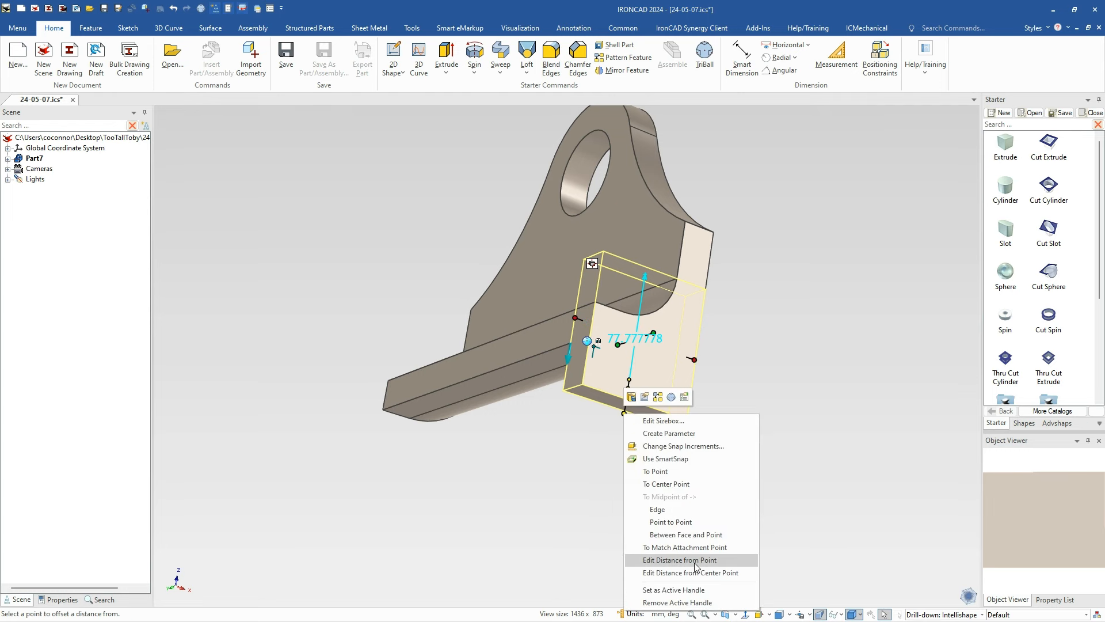
{"action": "left_click", "coordinate": [693, 573]}
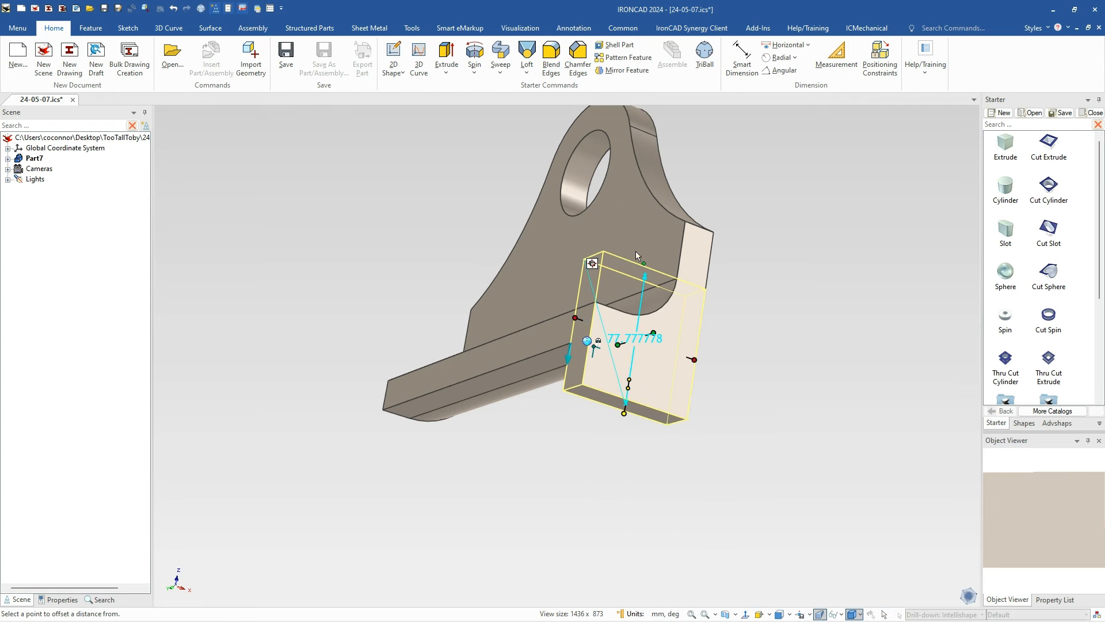
{"action": "left_click", "coordinate": [590, 203]}
{"action": "type", "text": "200"}
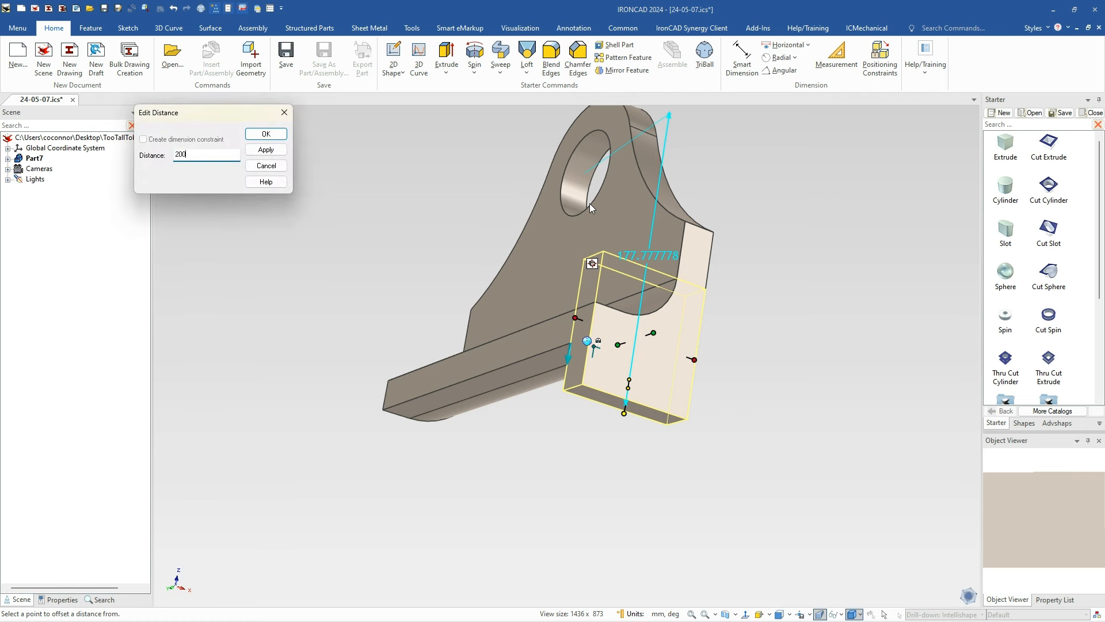
{"action": "key", "text": "Return"}
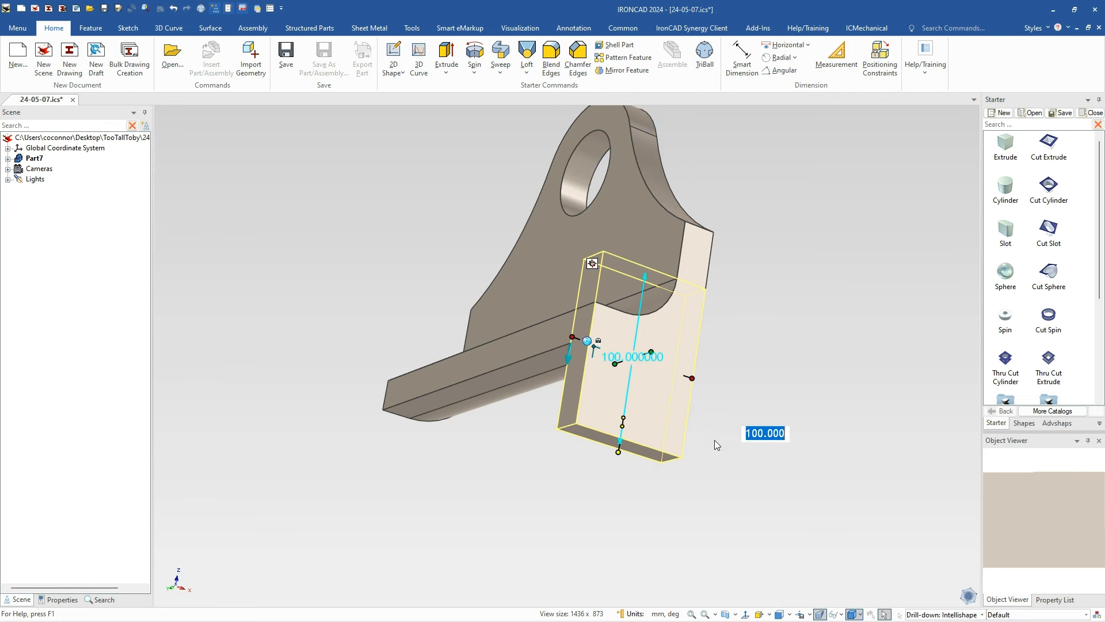
{"action": "left_click", "coordinate": [632, 478]}
Add a 70 mm diameter, 20 mm thick cylinder centered on the plate's lower edge and flip its extrude direction into the plate
{"action": "scroll", "coordinate": [631, 481], "scroll_direction": "up", "scroll_amount": 3}
{"action": "left_click_drag", "start_coordinate": [1006, 198], "coordinate": [542, 383]}
{"action": "left_click", "coordinate": [702, 393]}
{"action": "type", "text": "20"}
{"action": "key", "text": "Tab"}
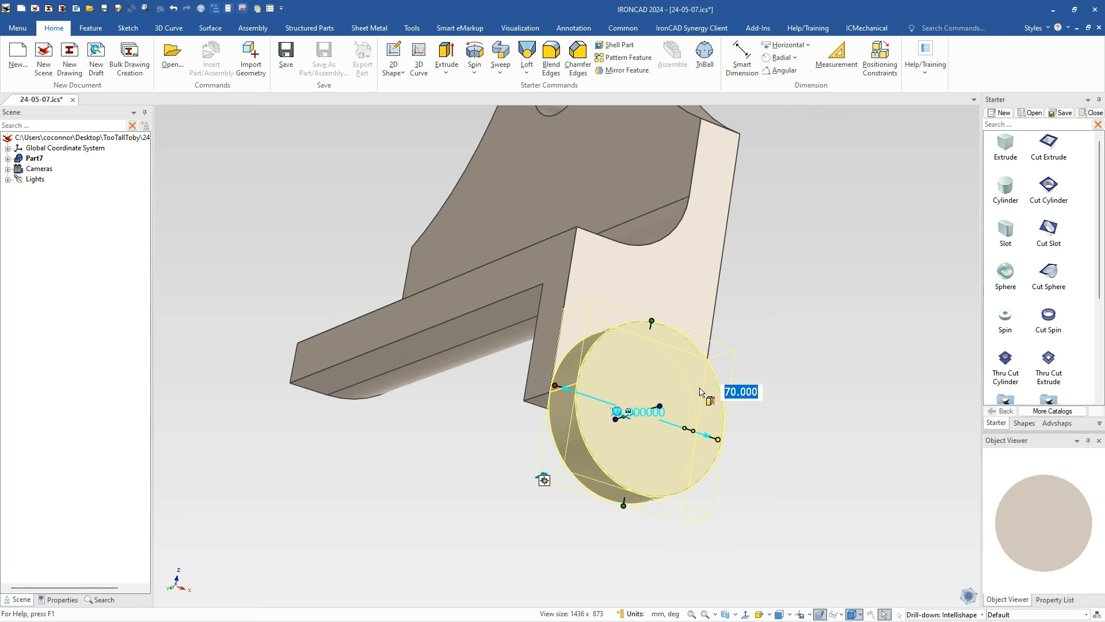
{"action": "right_click", "coordinate": [653, 378]}
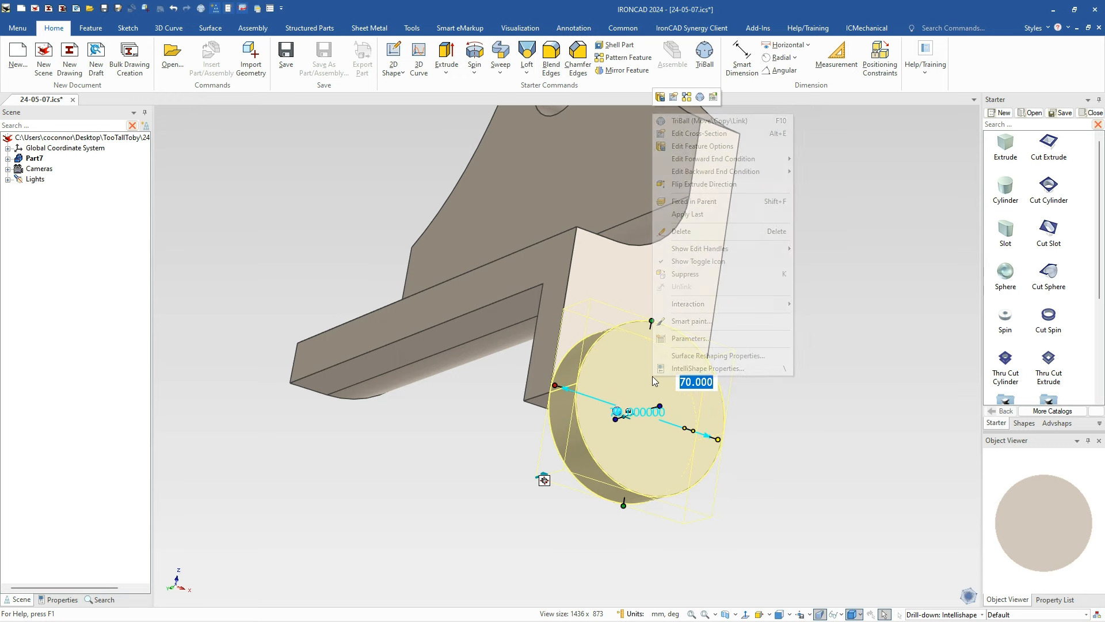
{"action": "left_click", "coordinate": [726, 184]}
{"action": "left_click", "coordinate": [790, 409]}
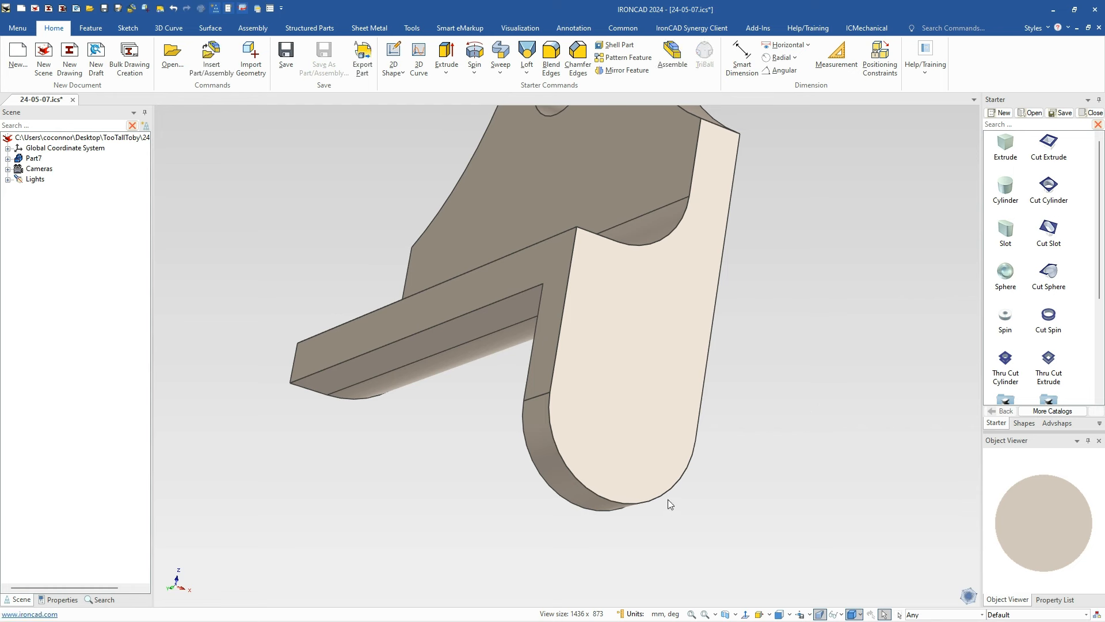
Add a boss cylinder 50 mm in diameter and 10 mm high, concentric with the plate's rounded lower end
{"action": "left_click_drag", "start_coordinate": [1006, 185], "coordinate": [626, 420]}
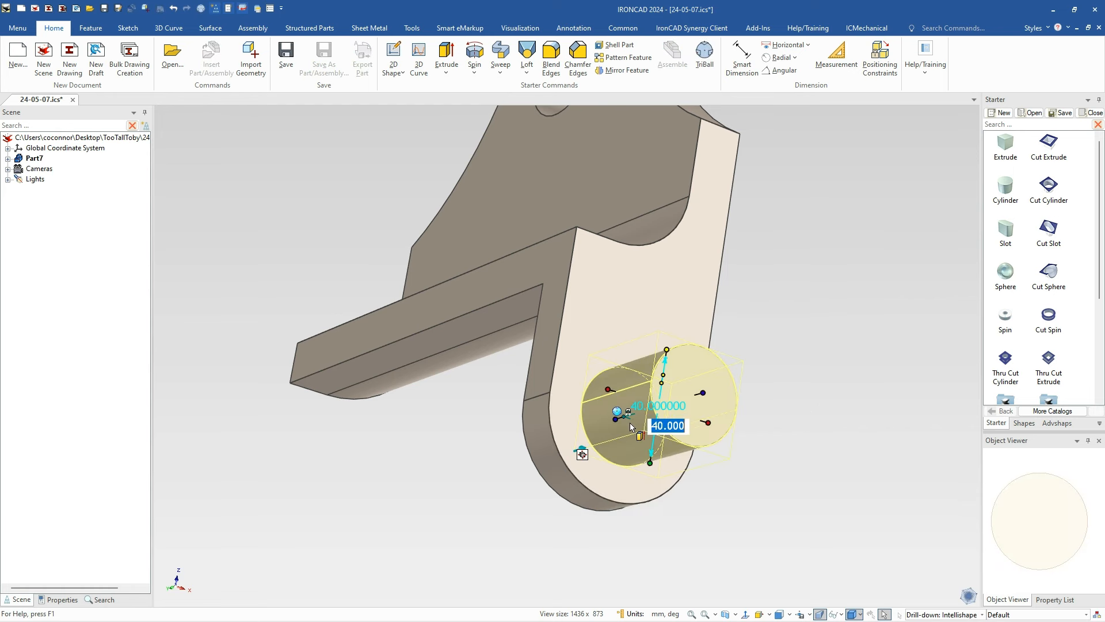
{"action": "type", "text": "50"}
{"action": "key", "text": "Return"}
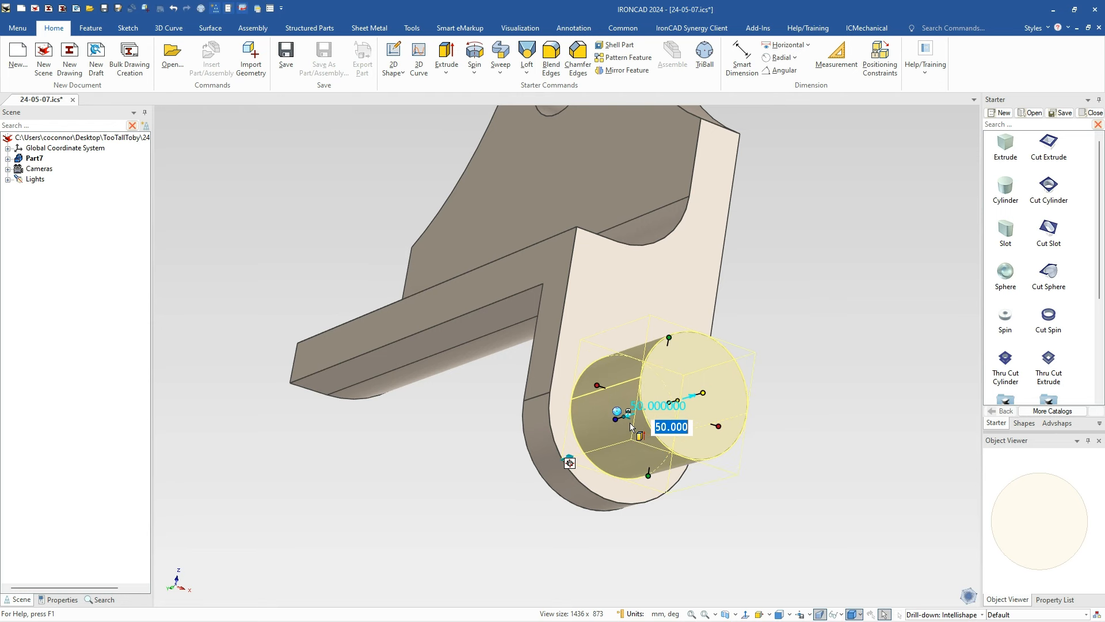
{"action": "type", "text": "10"}
{"action": "key", "text": "Tab"}
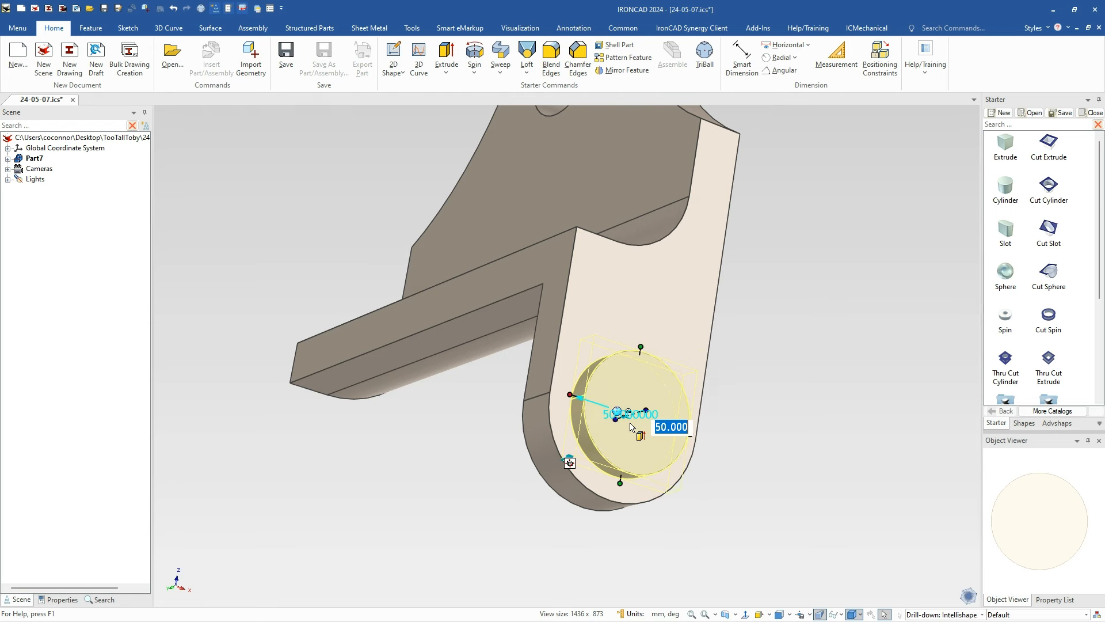
{"action": "left_click", "coordinate": [811, 368]}
Cut a 35 mm diameter through hole at the center of the boss with a Thru Cut Cylinder
{"action": "left_click_drag", "start_coordinate": [1012, 369], "coordinate": [638, 415]}
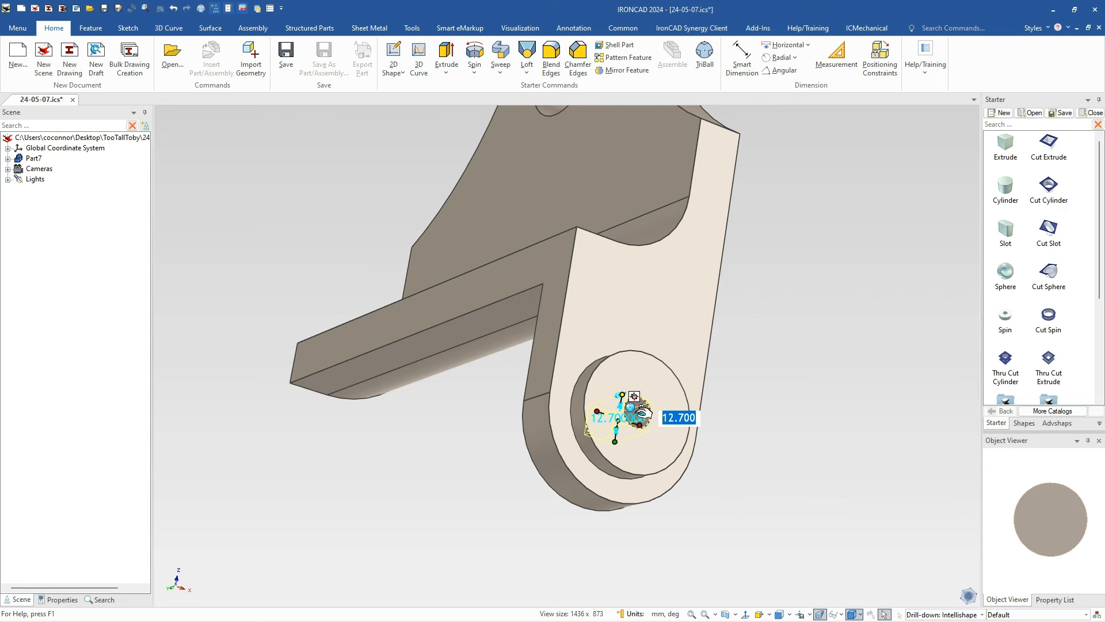
{"action": "type", "text": "35"}
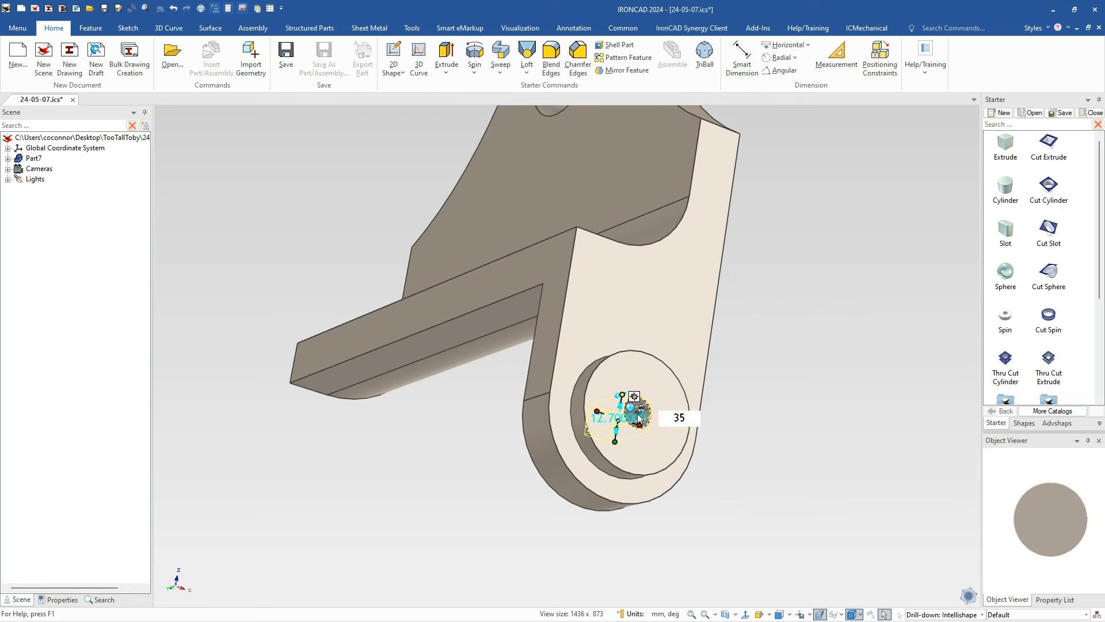
{"action": "key", "text": "Return"}
{"action": "left_click", "coordinate": [751, 446]}
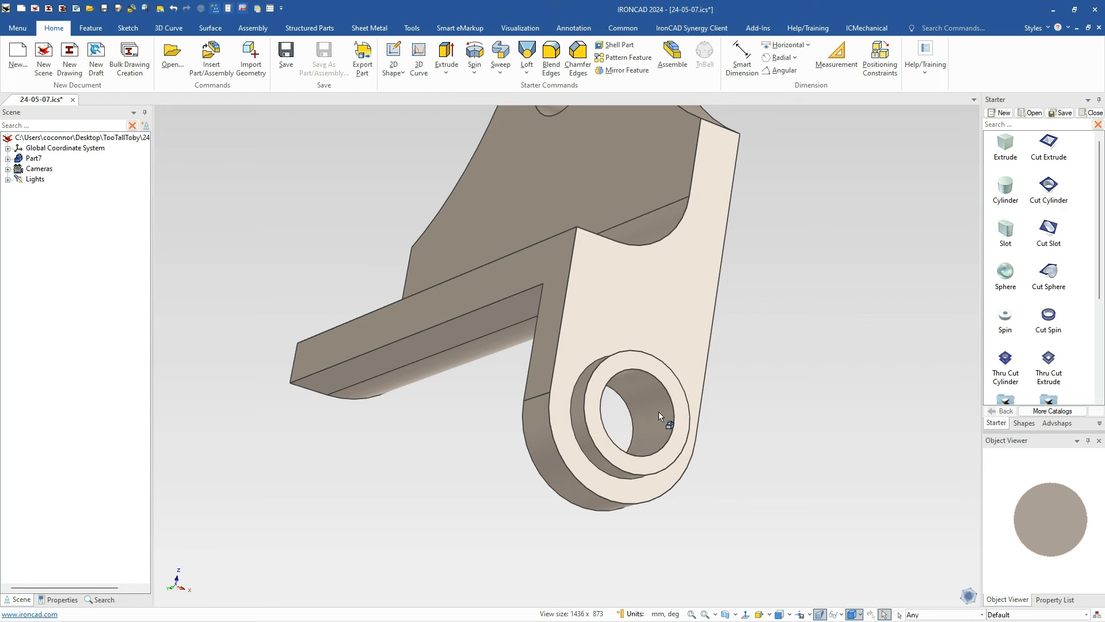
Mirror the downward side plate's block, rounded end, boss and through hole about the midpoint of the base's long upper edge
{"action": "scroll", "coordinate": [660, 414], "scroll_direction": "down", "scroll_amount": 3}
{"action": "scroll", "coordinate": [492, 341], "scroll_direction": "up", "scroll_amount": 2}
{"action": "middle_click_drag", "start_coordinate": [510, 329], "coordinate": [563, 355]}
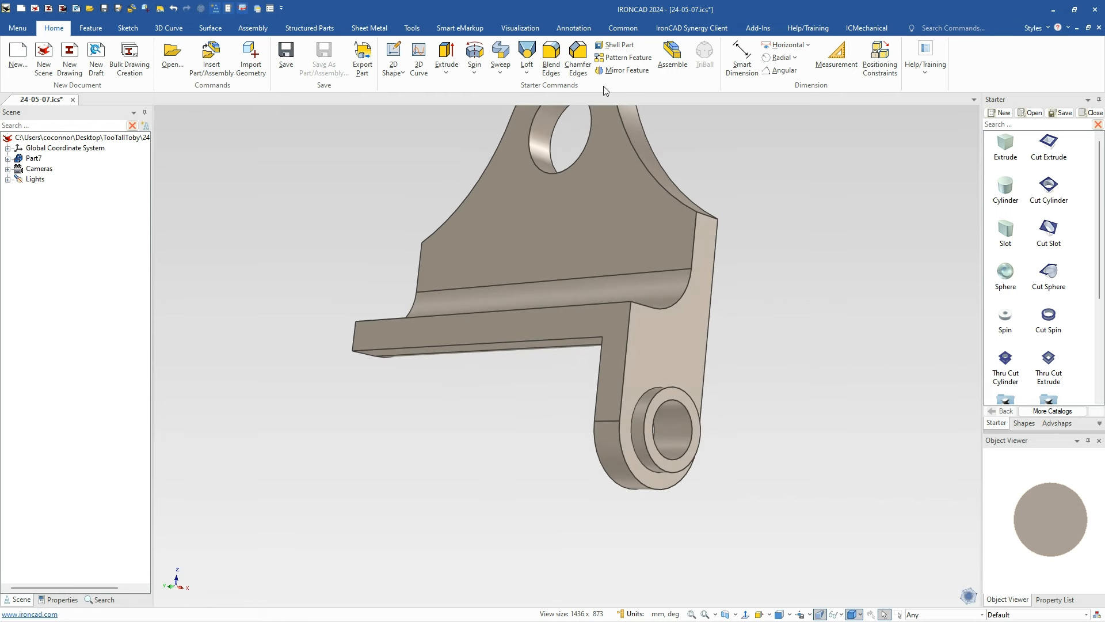
{"action": "left_click", "coordinate": [596, 311]}
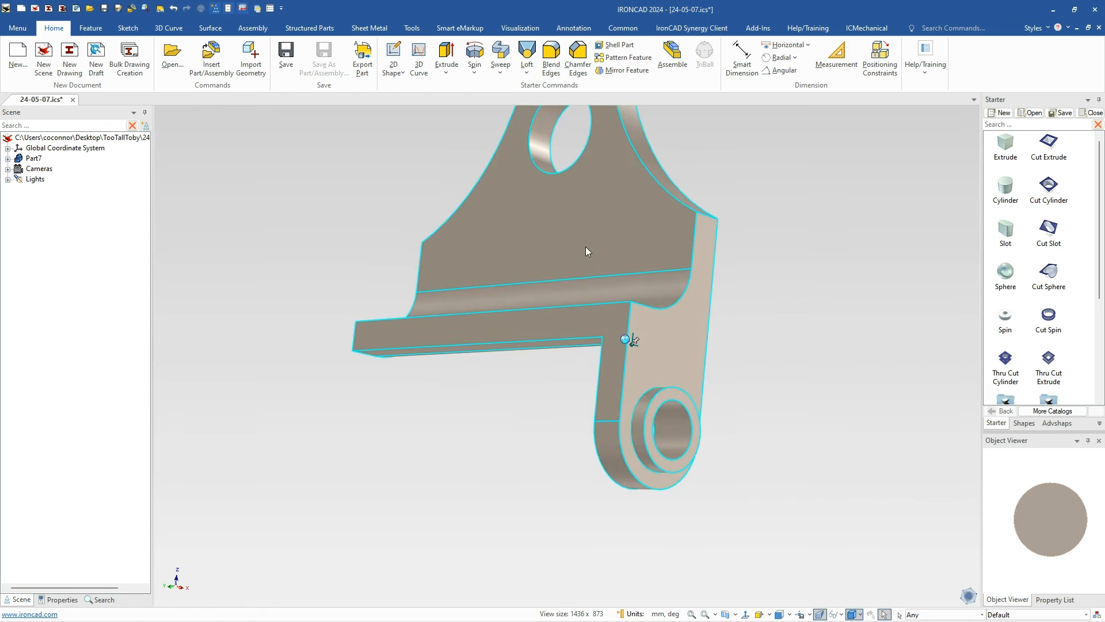
{"action": "left_click", "coordinate": [610, 70]}
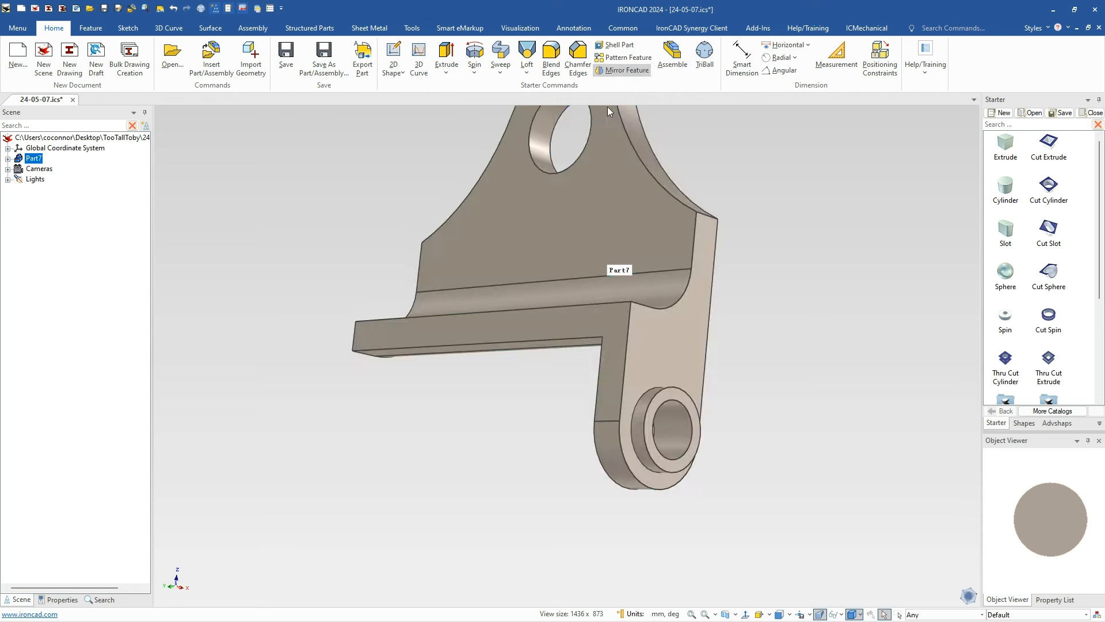
{"action": "left_click", "coordinate": [483, 312]}
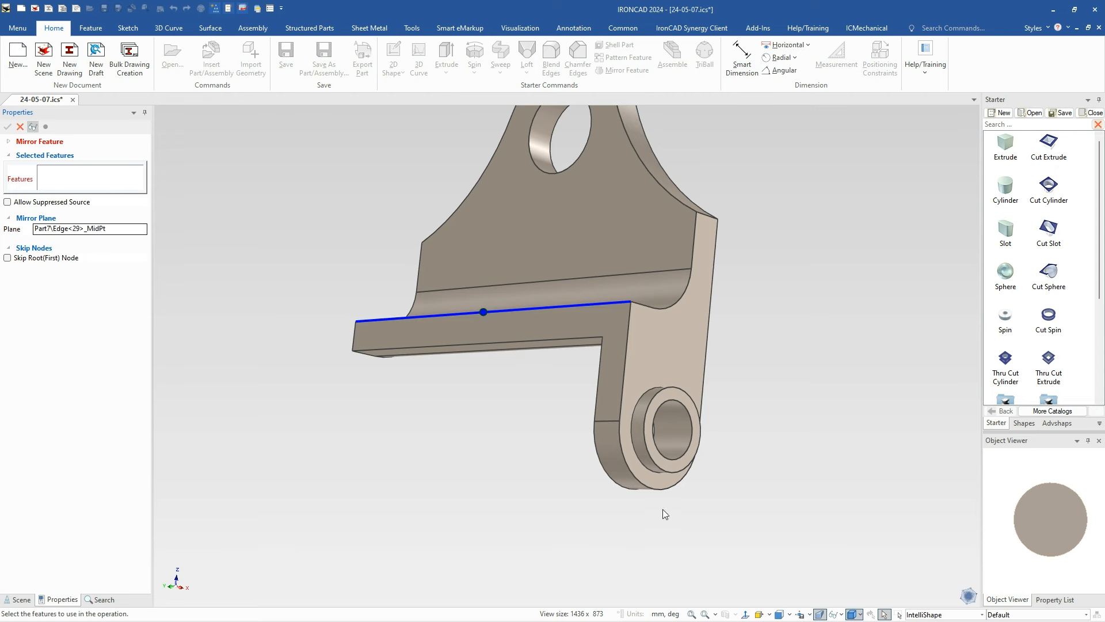
{"action": "left_click", "coordinate": [610, 383]}
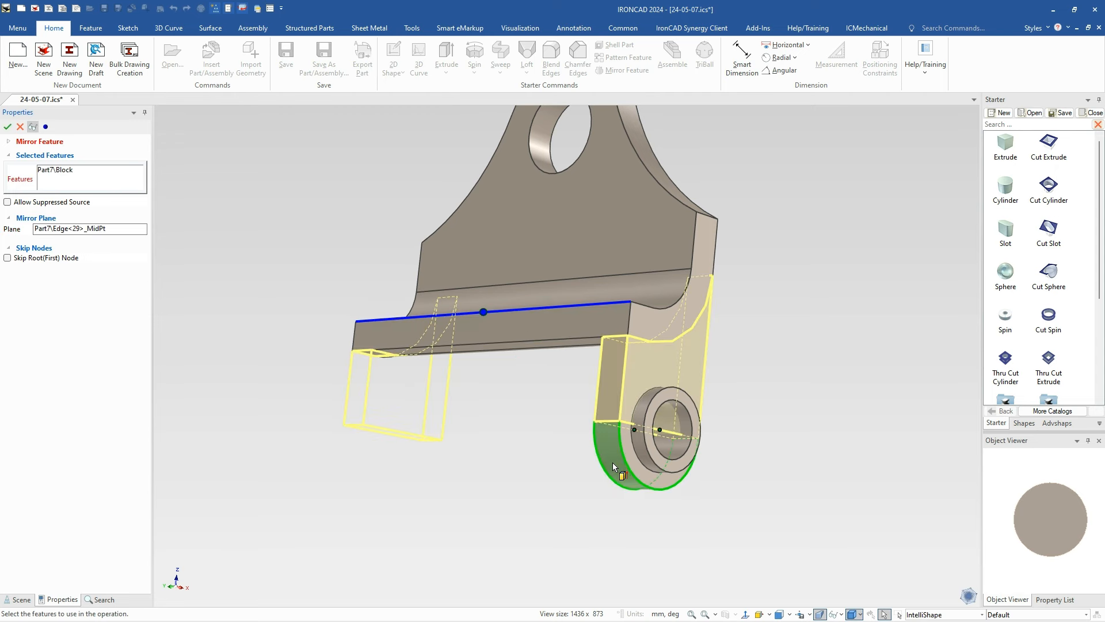
{"action": "left_click", "coordinate": [609, 455]}
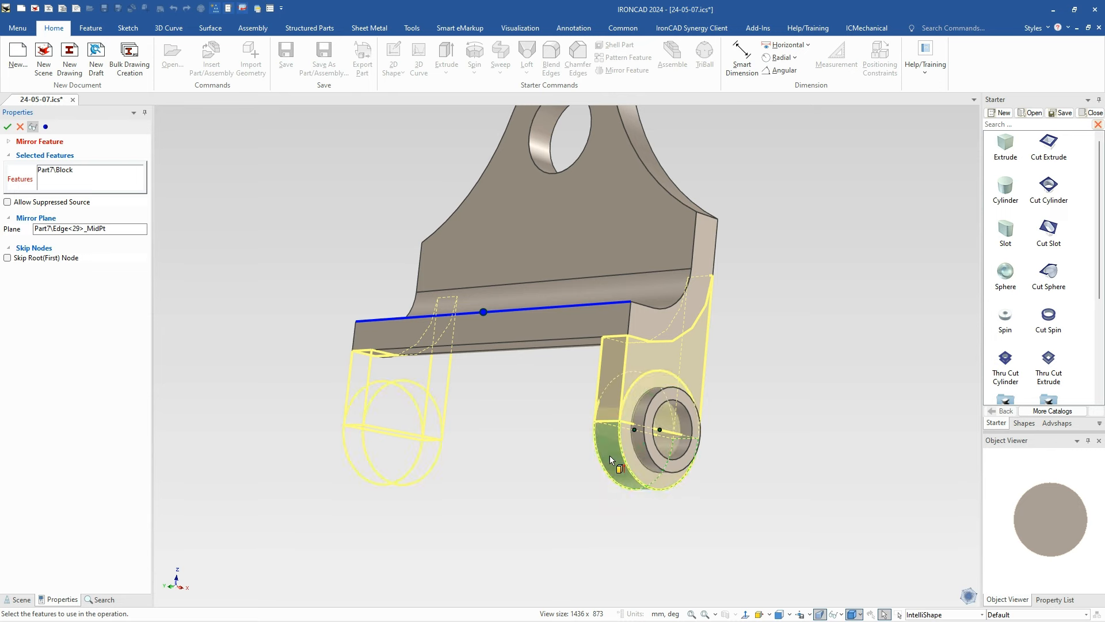
{"action": "left_click", "coordinate": [644, 440]}
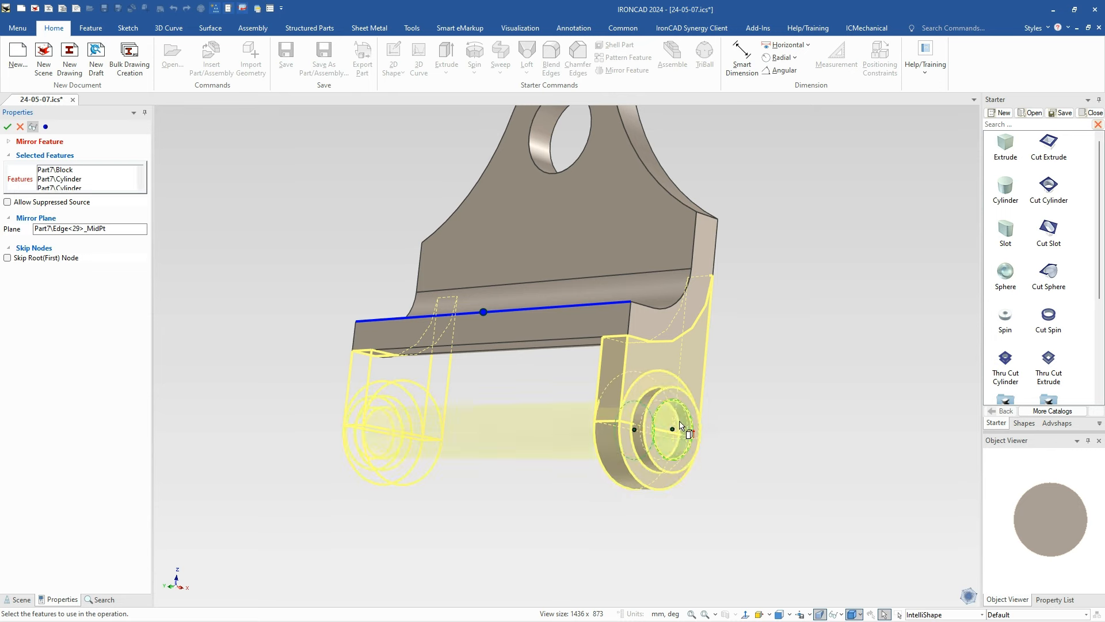
{"action": "left_click", "coordinate": [8, 127]}
{"action": "middle_click_drag", "start_coordinate": [292, 341], "coordinate": [323, 358]}
{"action": "scroll", "coordinate": [479, 280], "scroll_direction": "down", "scroll_amount": 3}
{"action": "middle_click_drag", "start_coordinate": [479, 281], "coordinate": [523, 337]}
{"action": "scroll", "coordinate": [523, 336], "scroll_direction": "up", "scroll_amount": 3}
{"action": "middle_click_drag", "start_coordinate": [592, 323], "coordinate": [543, 365]}
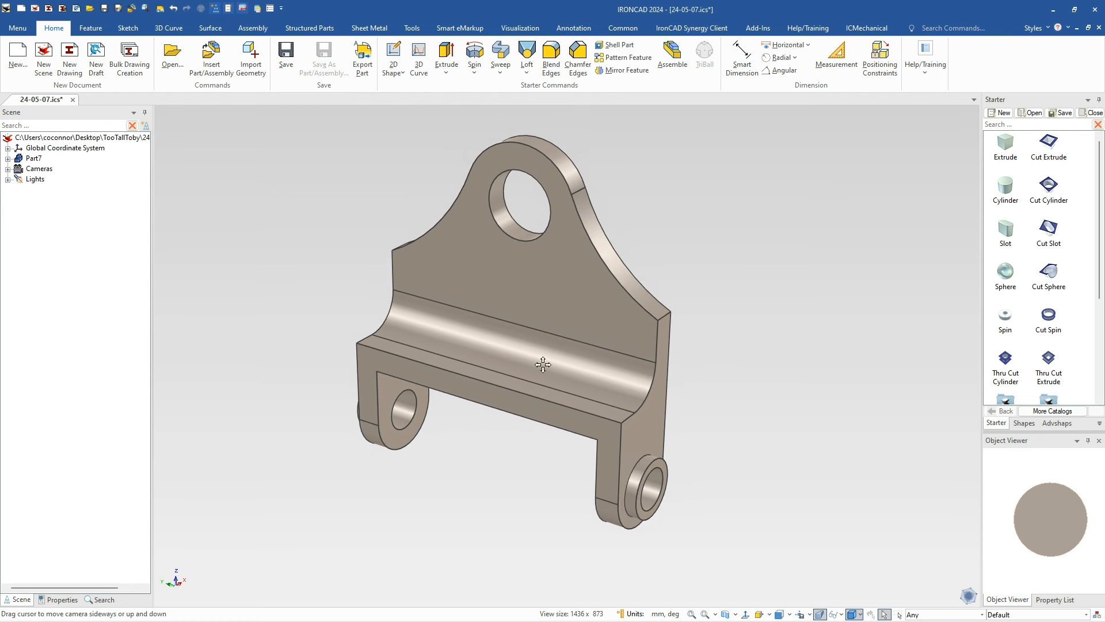
Add a Rib shape at the midpoint of the base's long upper edge and set its thickness to 10 mm
{"action": "left_click", "coordinate": [1026, 424]}
{"action": "scroll", "coordinate": [1034, 388], "scroll_direction": "down", "scroll_amount": 6}
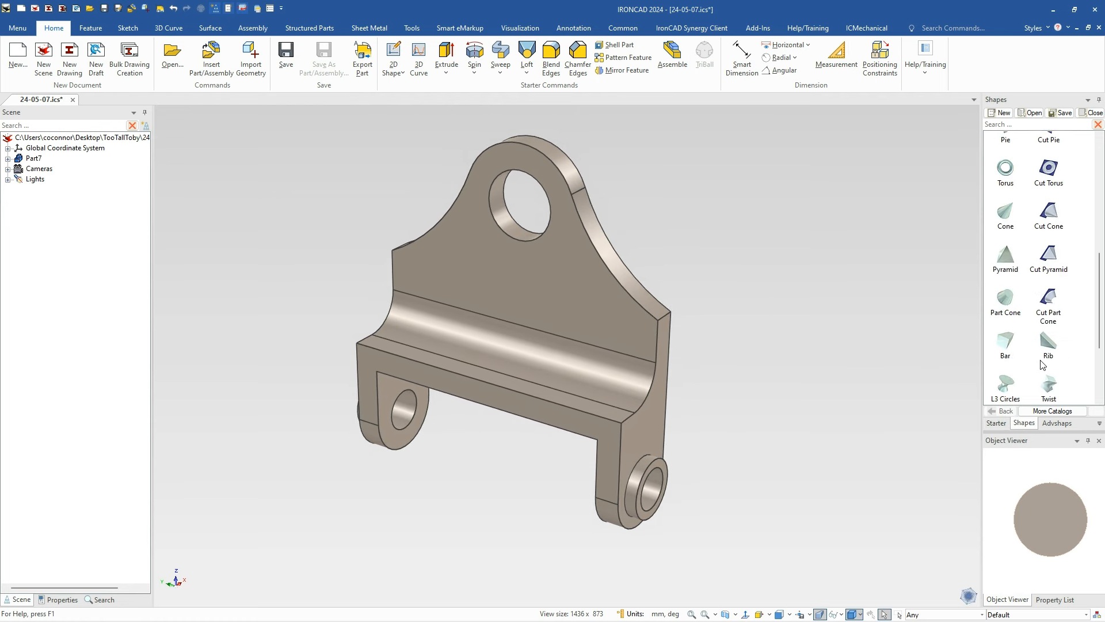
{"action": "left_click_drag", "start_coordinate": [1048, 348], "coordinate": [489, 378]}
{"action": "scroll", "coordinate": [488, 397], "scroll_direction": "up", "scroll_amount": 2}
{"action": "scroll", "coordinate": [488, 398], "scroll_direction": "up", "scroll_amount": 1}
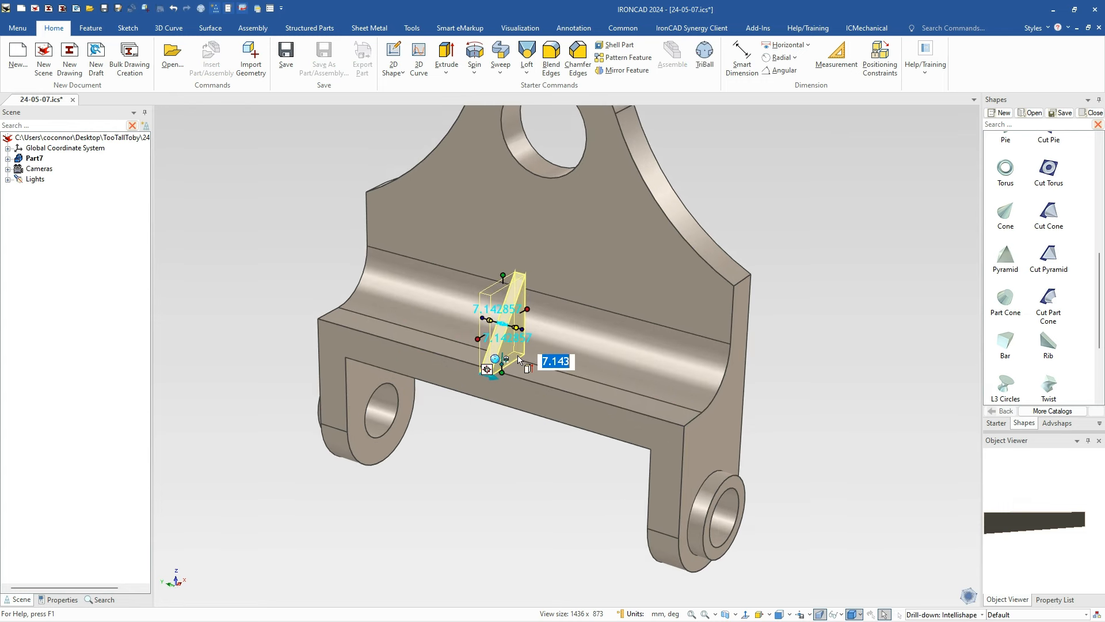
{"action": "scroll", "coordinate": [497, 329], "scroll_direction": "up", "scroll_amount": 2}
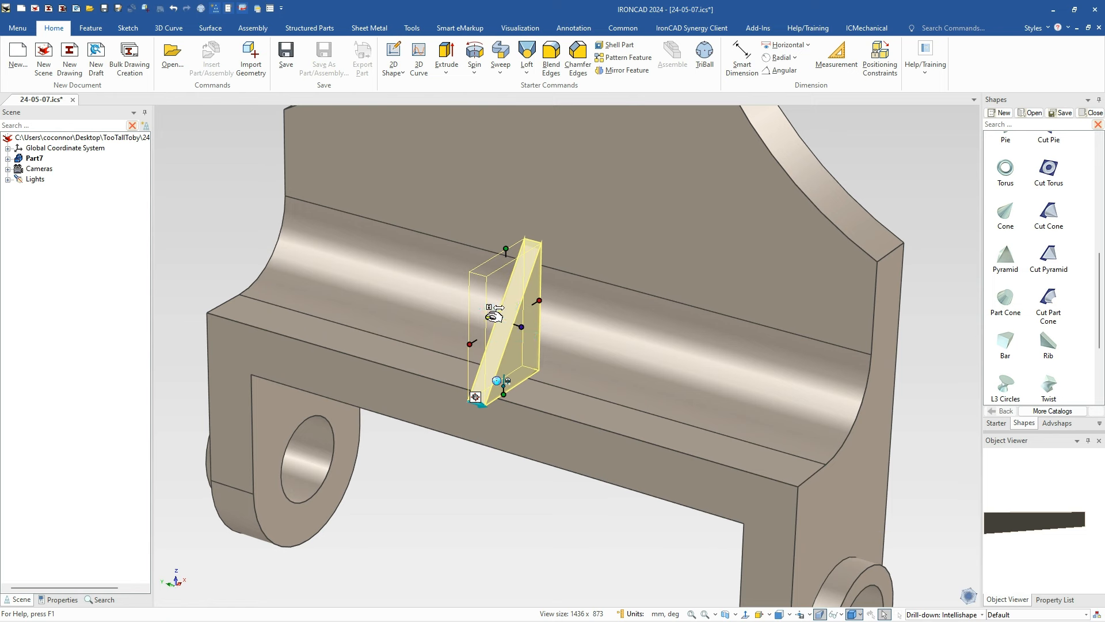
{"action": "left_click_drag", "start_coordinate": [494, 316], "coordinate": [476, 320]}
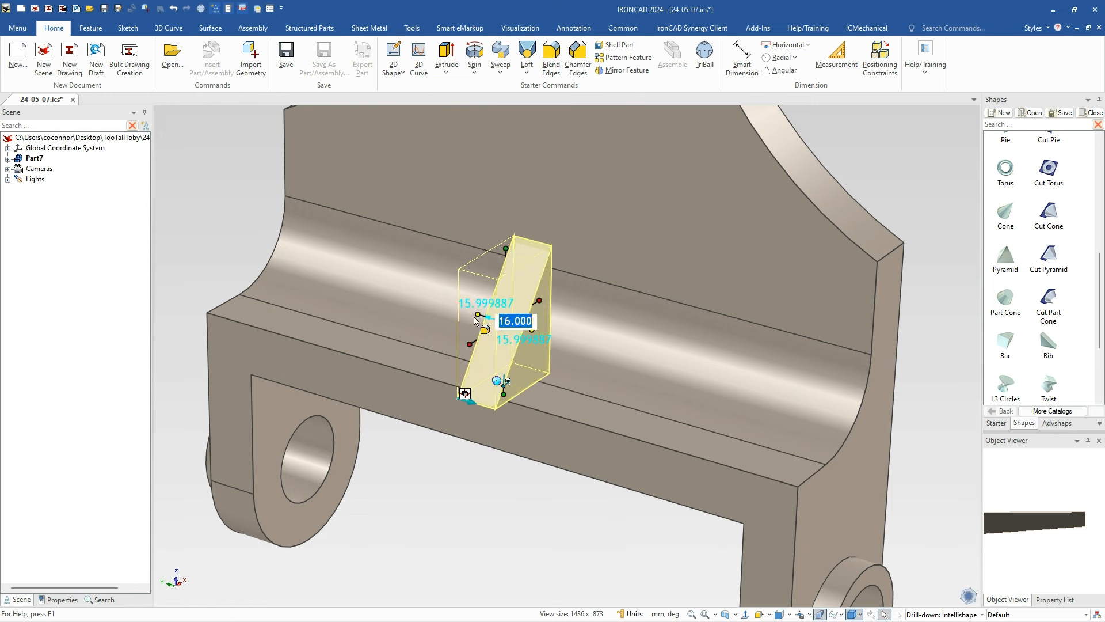
{"action": "type", "text": "10"}
{"action": "key", "text": "Return"}
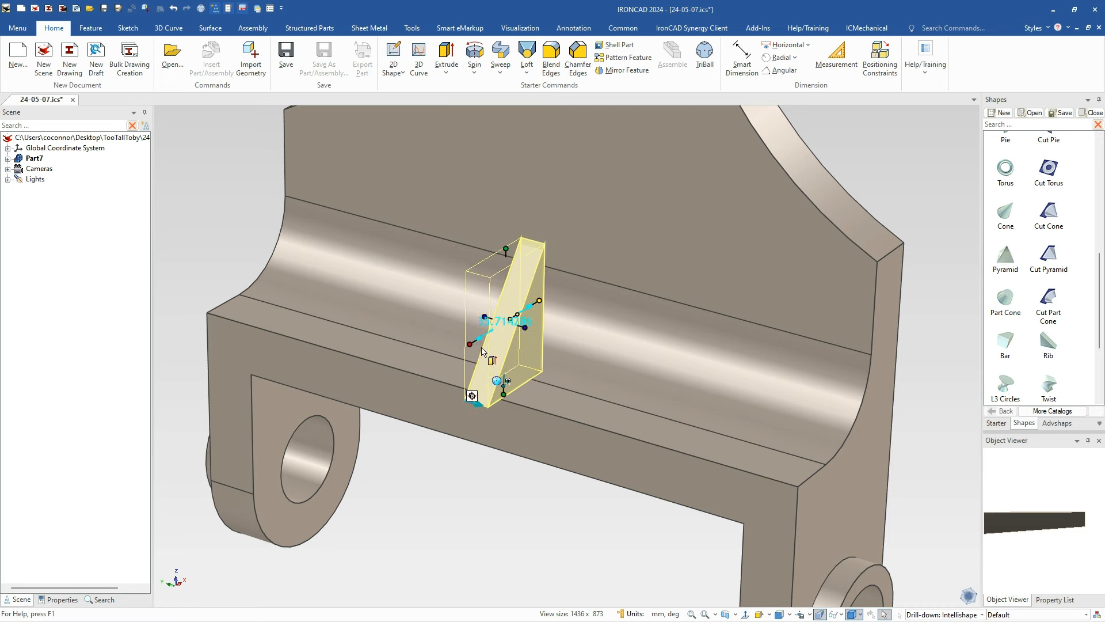
Set the rib's length to 50 mm toward the upright and stretch its height to about 88 mm
{"action": "left_click_drag", "start_coordinate": [469, 344], "coordinate": [436, 380]}
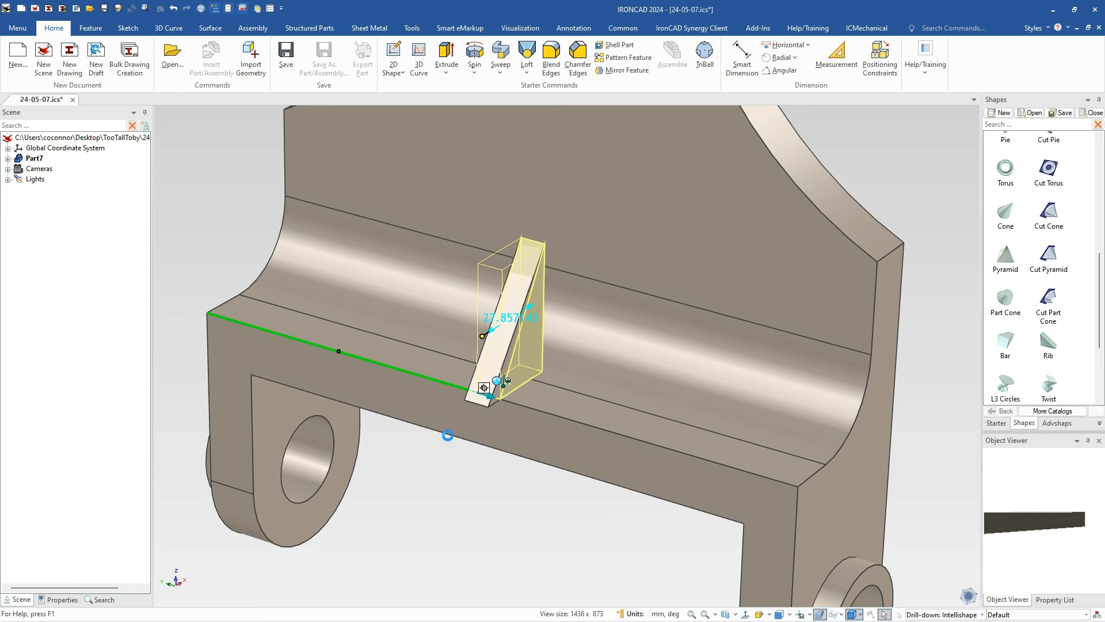
{"action": "type", "text": "50"}
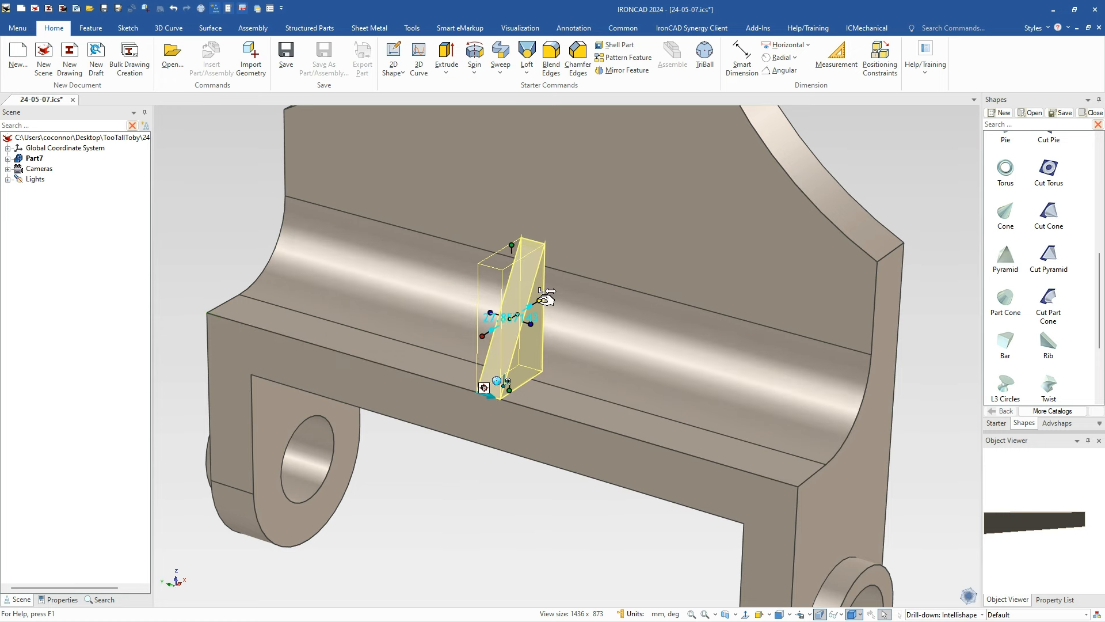
{"action": "key", "text": "Return"}
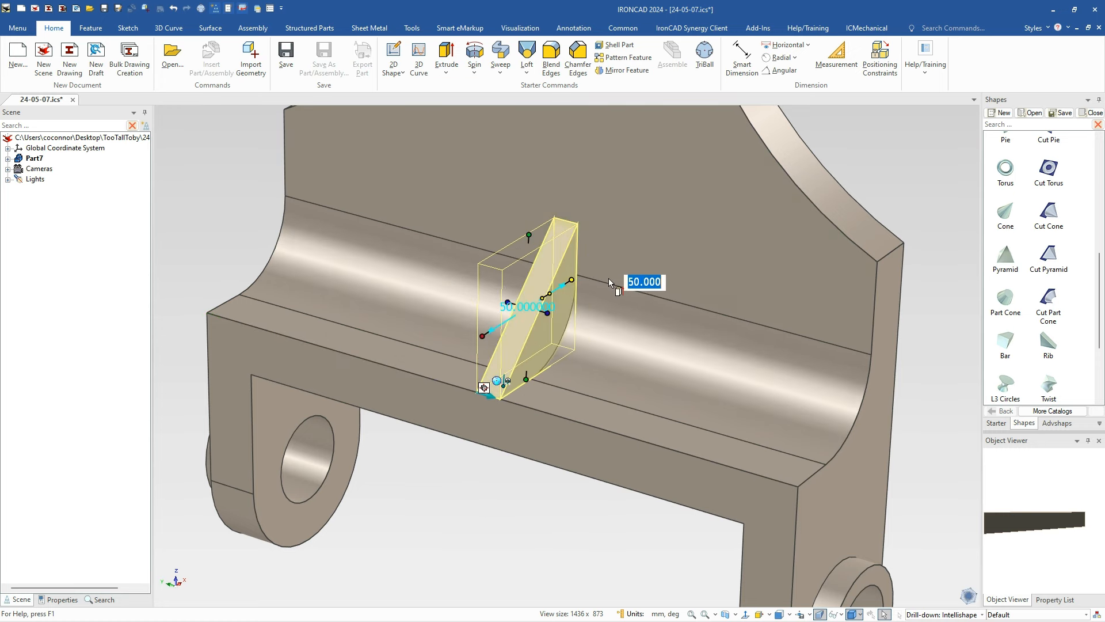
{"action": "scroll", "coordinate": [609, 278], "scroll_direction": "down", "scroll_amount": 3}
{"action": "left_click_drag", "start_coordinate": [548, 282], "coordinate": [538, 216]}
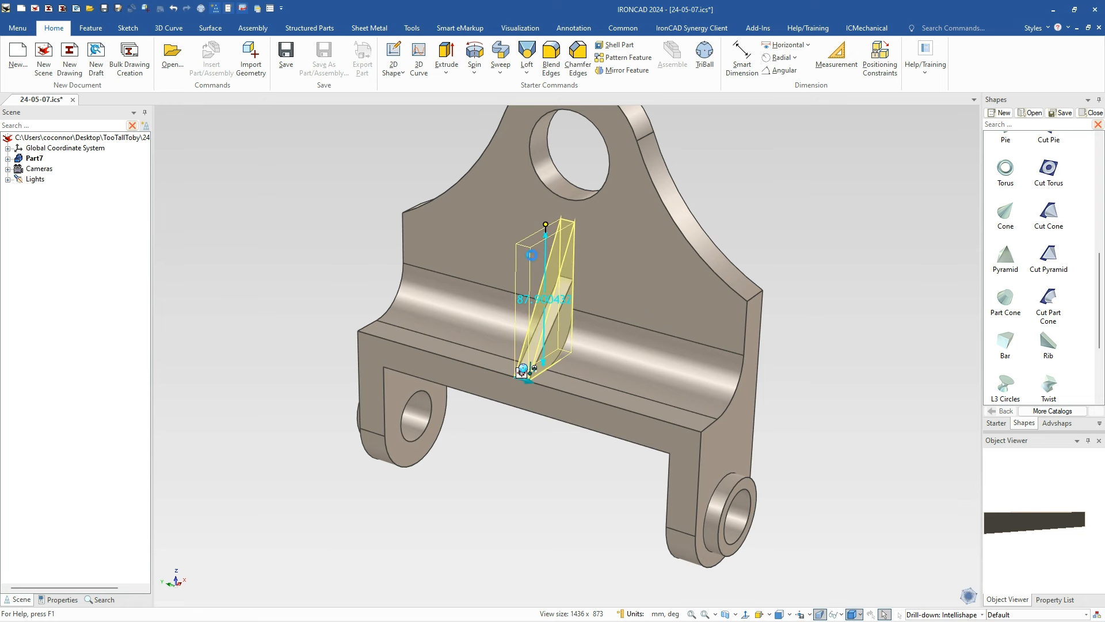
Edit the rib's cross-section and set the sloped line's angle to 65 degrees, keeping its end conditions, and finish the sketch
{"action": "right_click", "coordinate": [551, 319]}
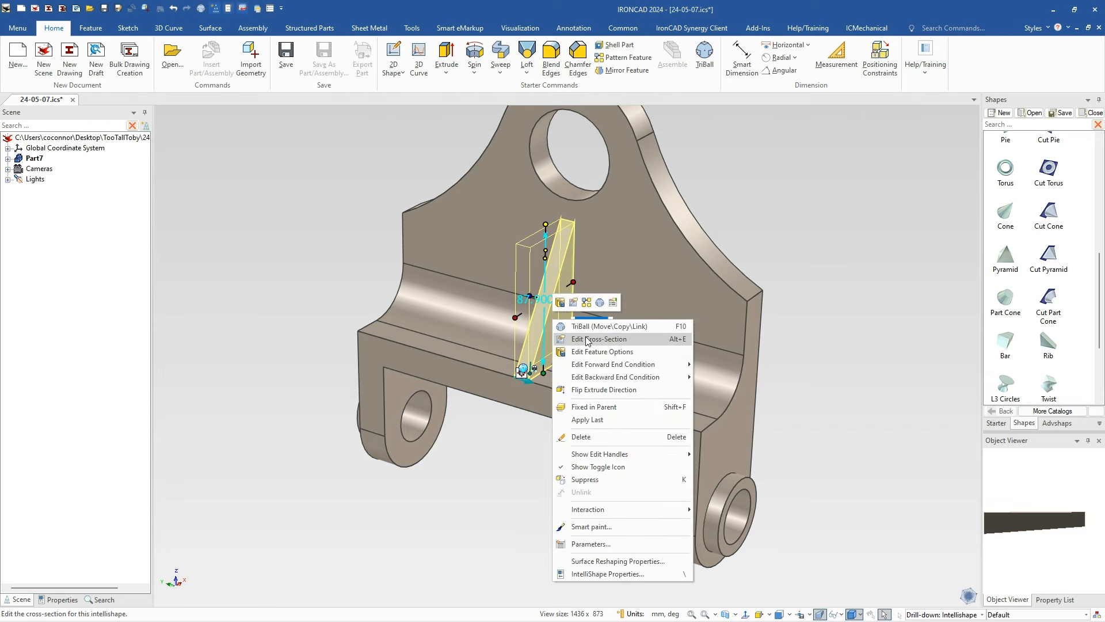
{"action": "left_click", "coordinate": [587, 338]}
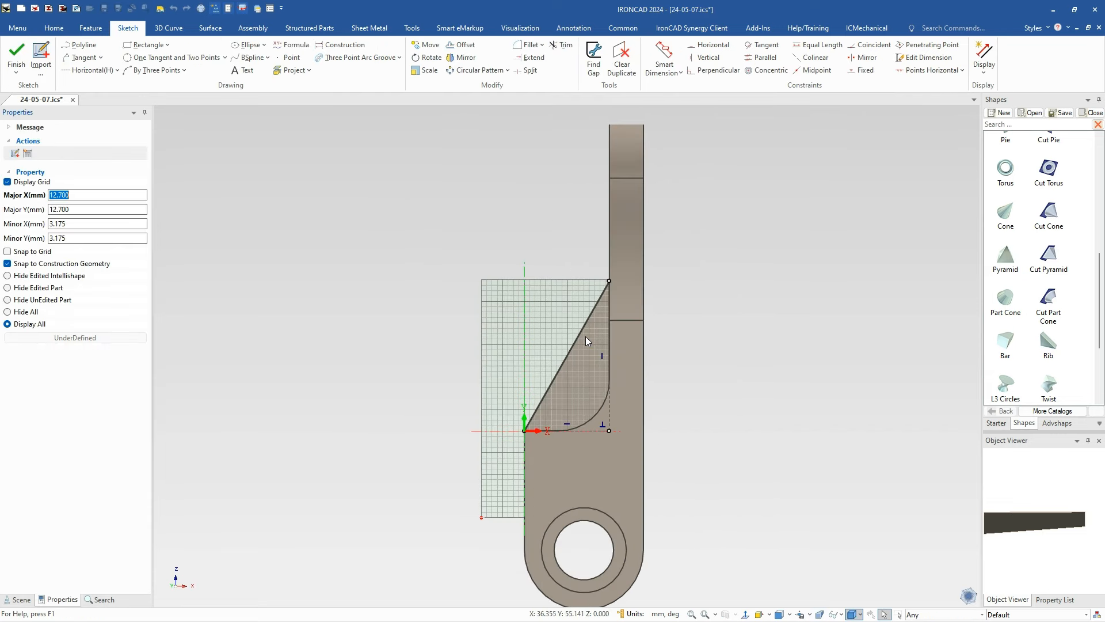
{"action": "left_click", "coordinate": [593, 322]}
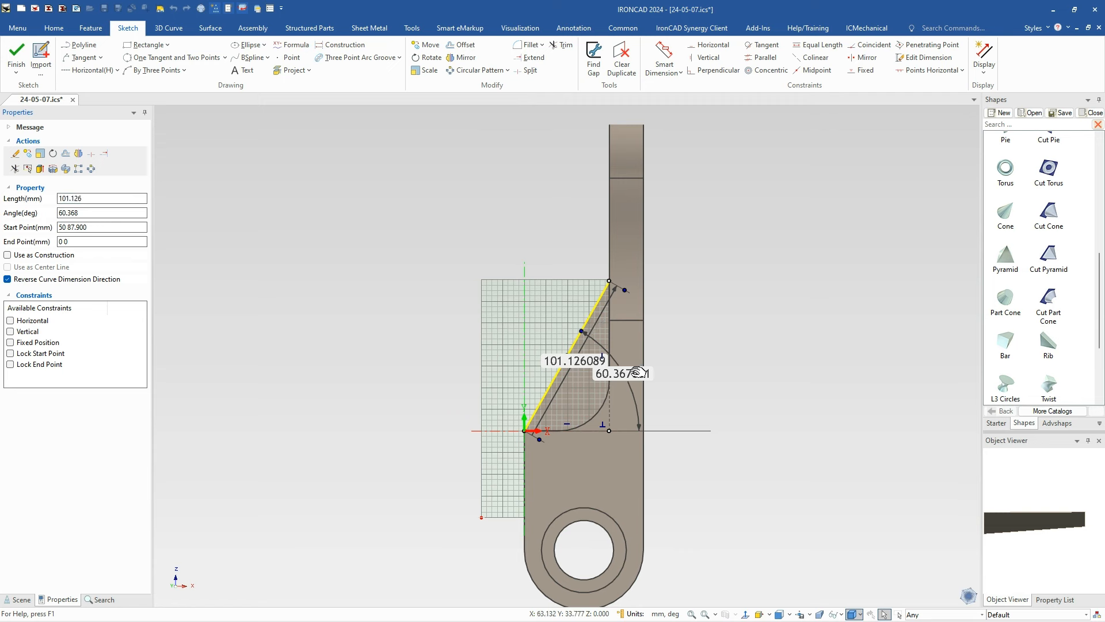
{"action": "double_click", "coordinate": [637, 373]}
{"action": "type", "text": "65"}
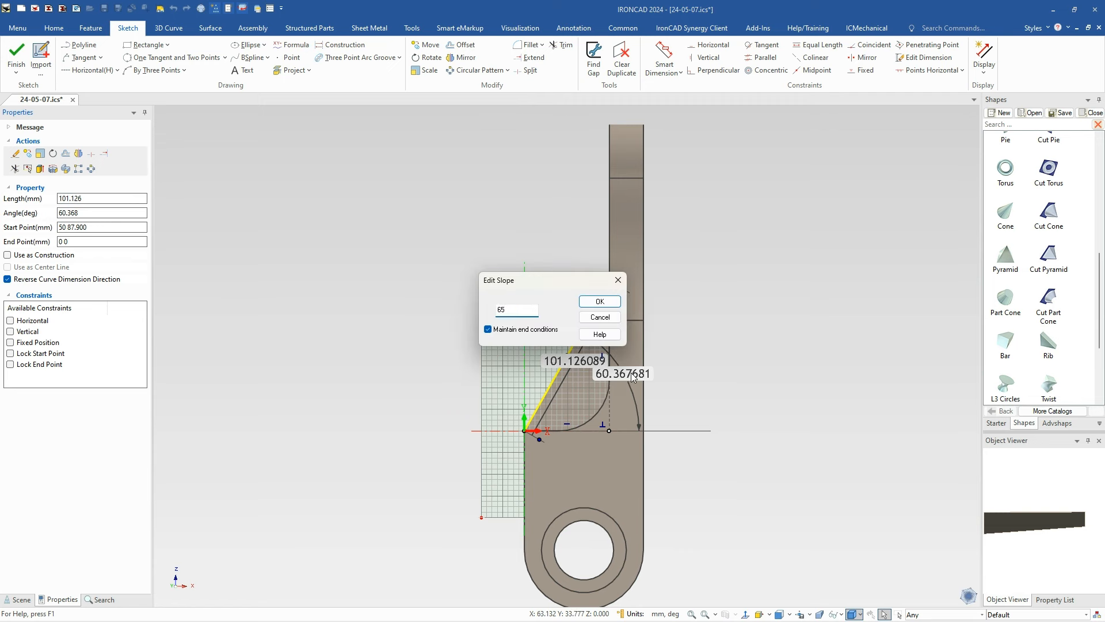
{"action": "key", "text": "Return"}
{"action": "left_click", "coordinate": [16, 51]}
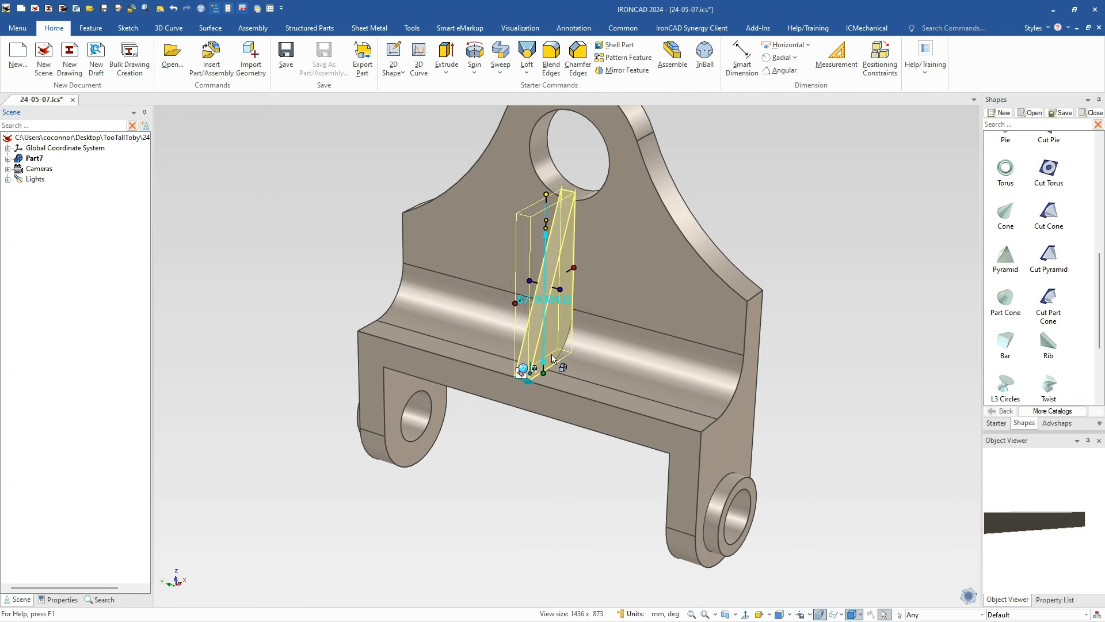
Use the TriBall to link-copy the rib 55 mm along the base's long edge, repeated in the reverse direction
{"action": "left_click", "coordinate": [562, 290]}
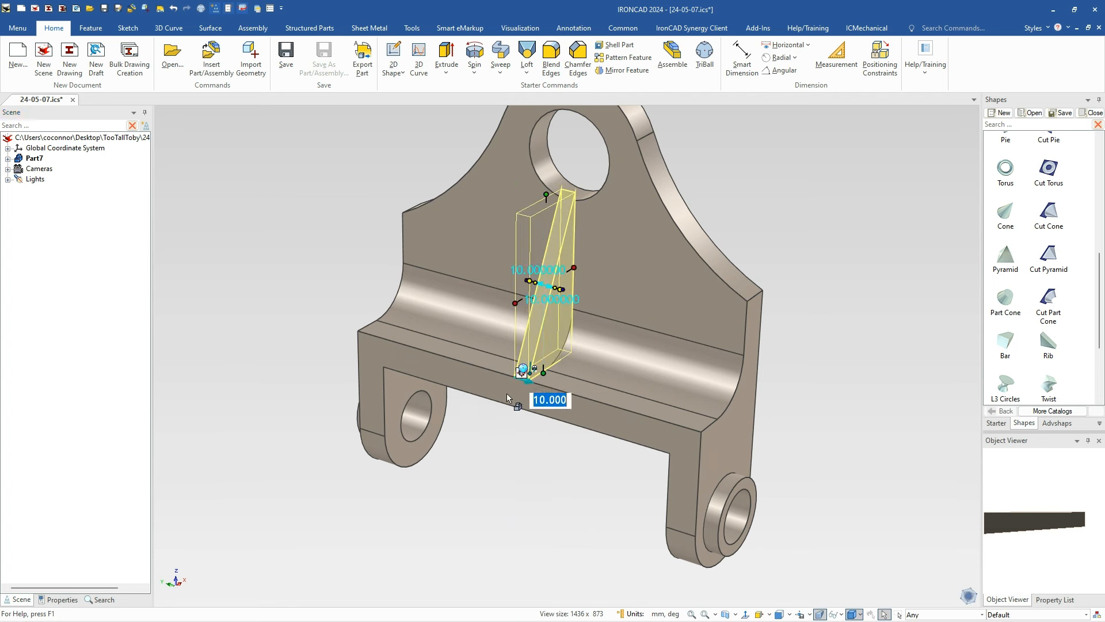
{"action": "scroll", "coordinate": [530, 380], "scroll_direction": "up", "scroll_amount": 1}
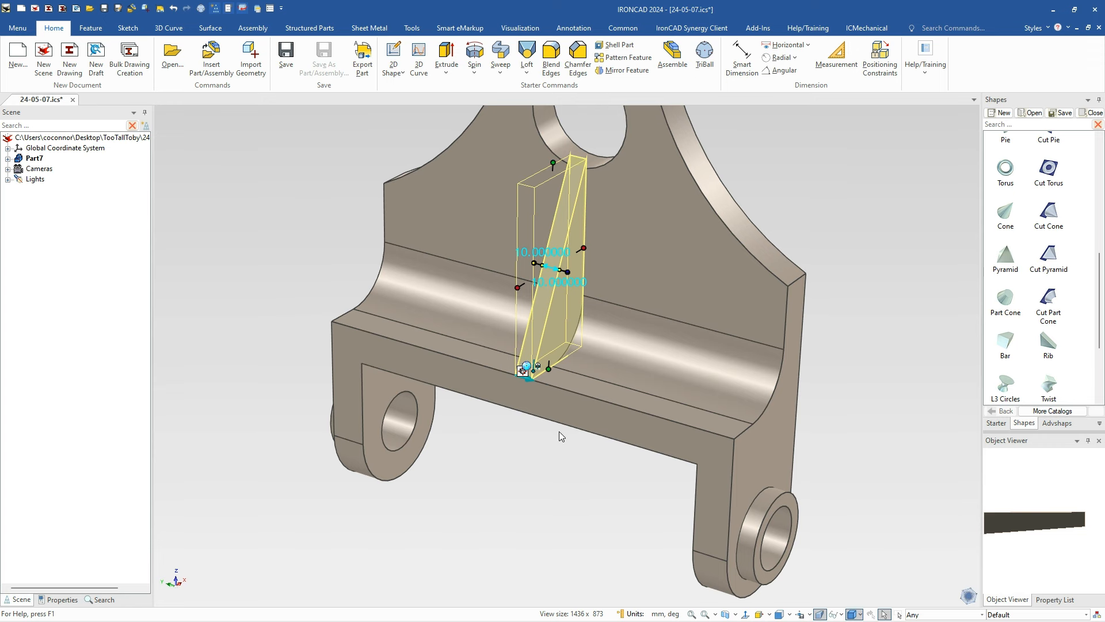
{"action": "key", "text": "F10"}
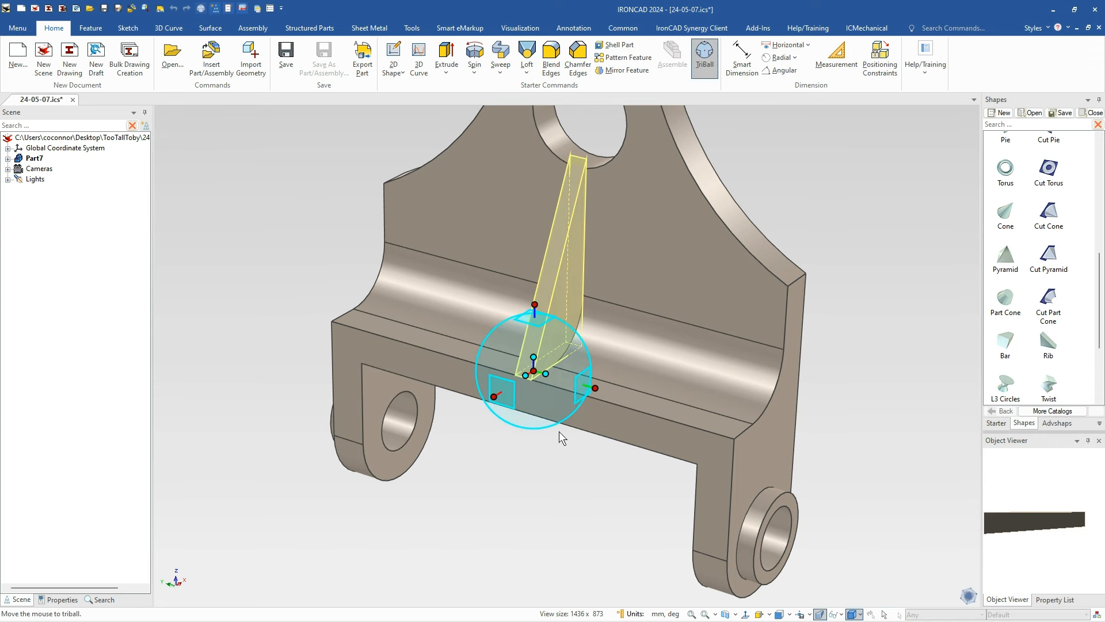
{"action": "right_click_drag", "start_coordinate": [494, 397], "coordinate": [596, 390]}
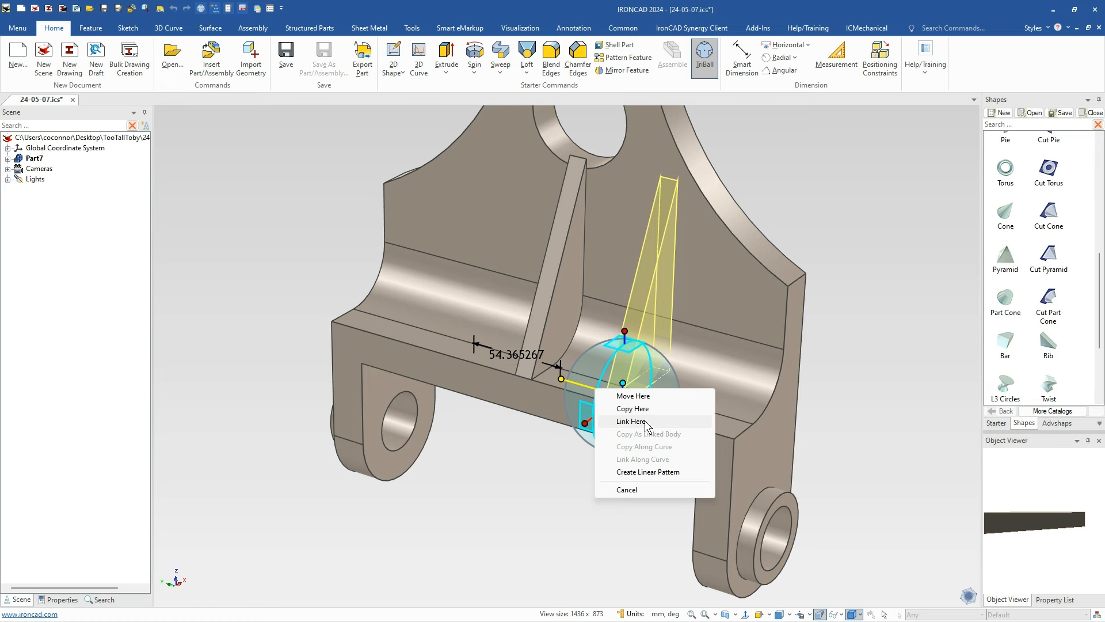
{"action": "left_click", "coordinate": [646, 423]}
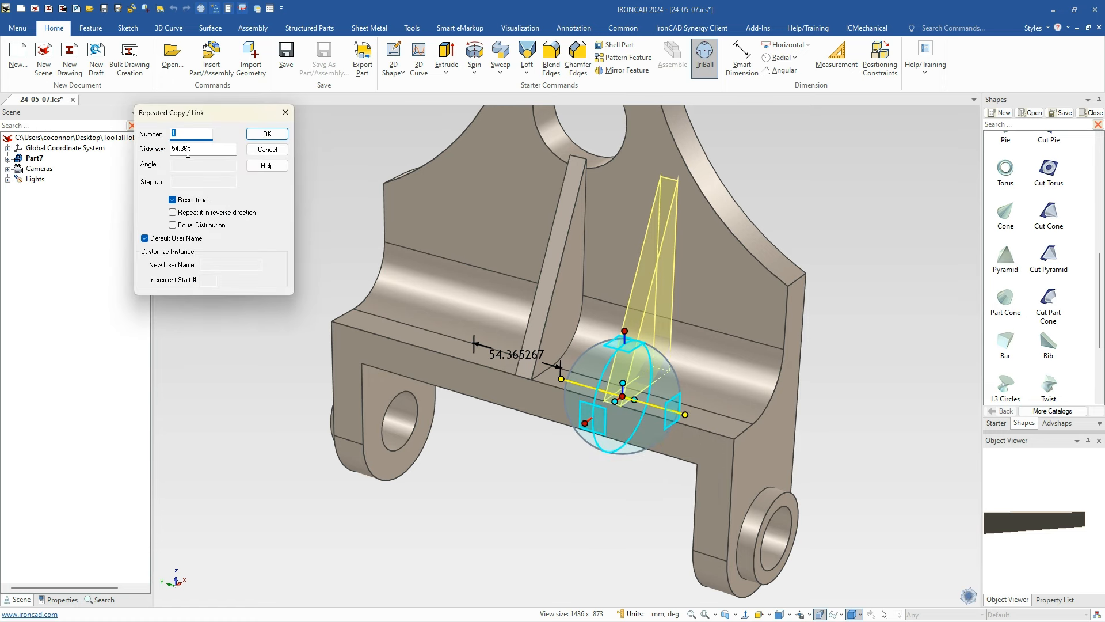
{"action": "left_click_drag", "start_coordinate": [211, 151], "coordinate": [138, 157]}
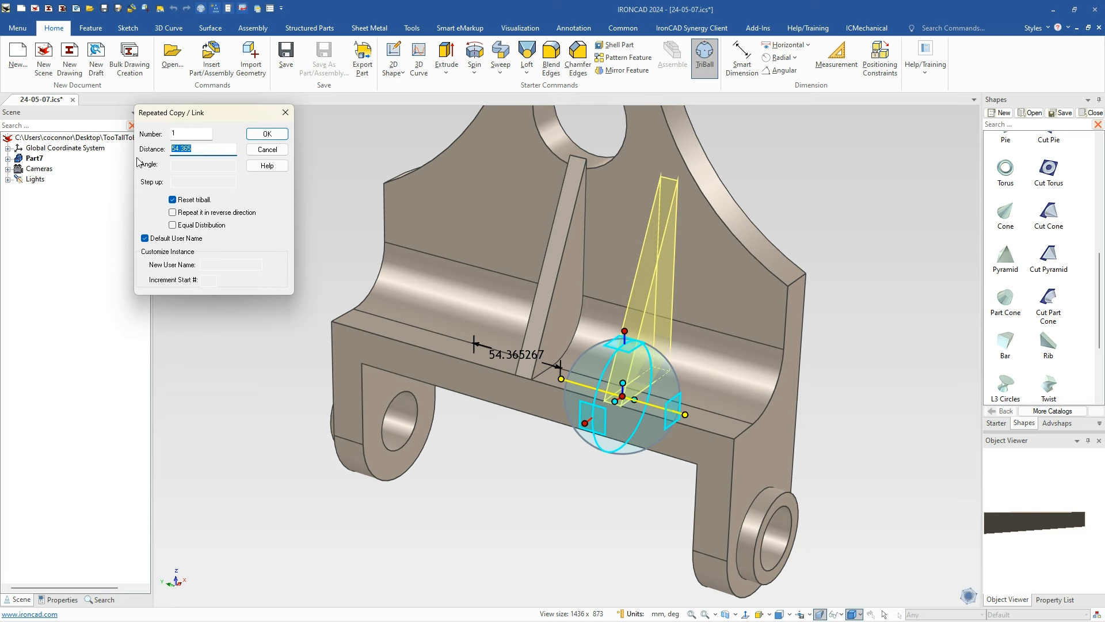
{"action": "type", "text": "55"}
{"action": "left_click", "coordinate": [173, 213]}
{"action": "left_click", "coordinate": [267, 134]}
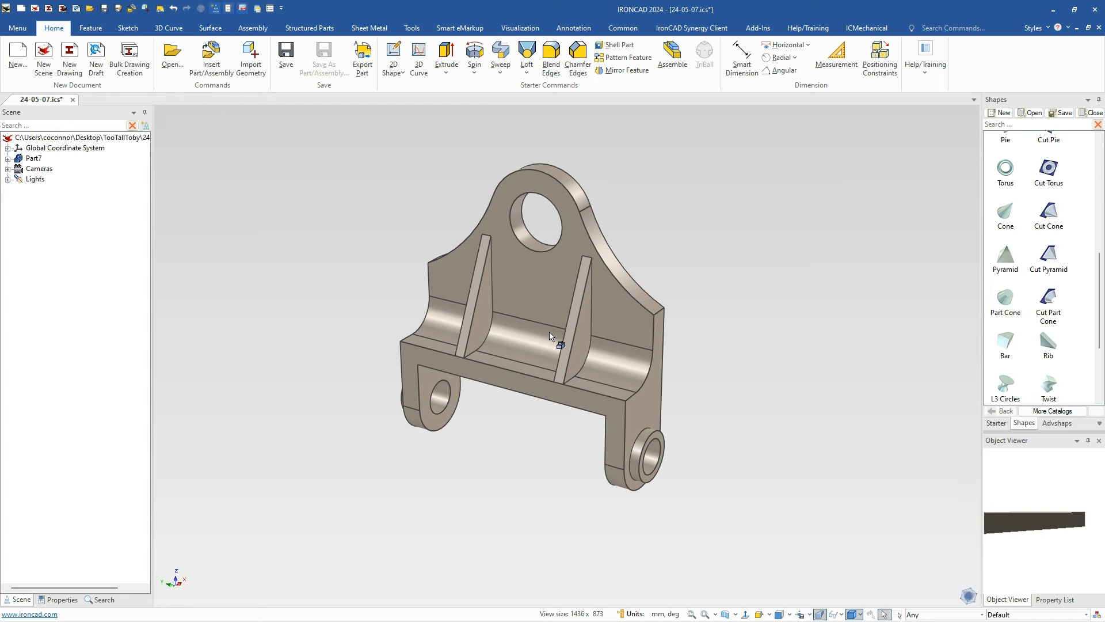
Set the whole part's mass density to 2700 kg/m^3 in its properties
{"action": "left_click", "coordinate": [537, 318]}
{"action": "left_click", "coordinate": [62, 599]}
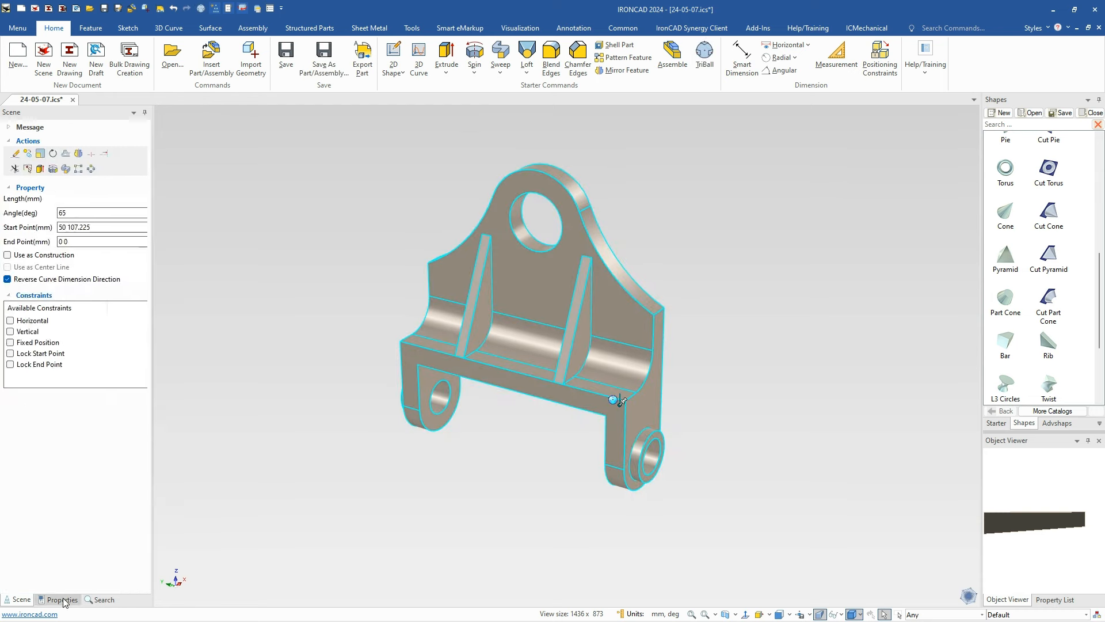
{"action": "double_click", "coordinate": [90, 409]}
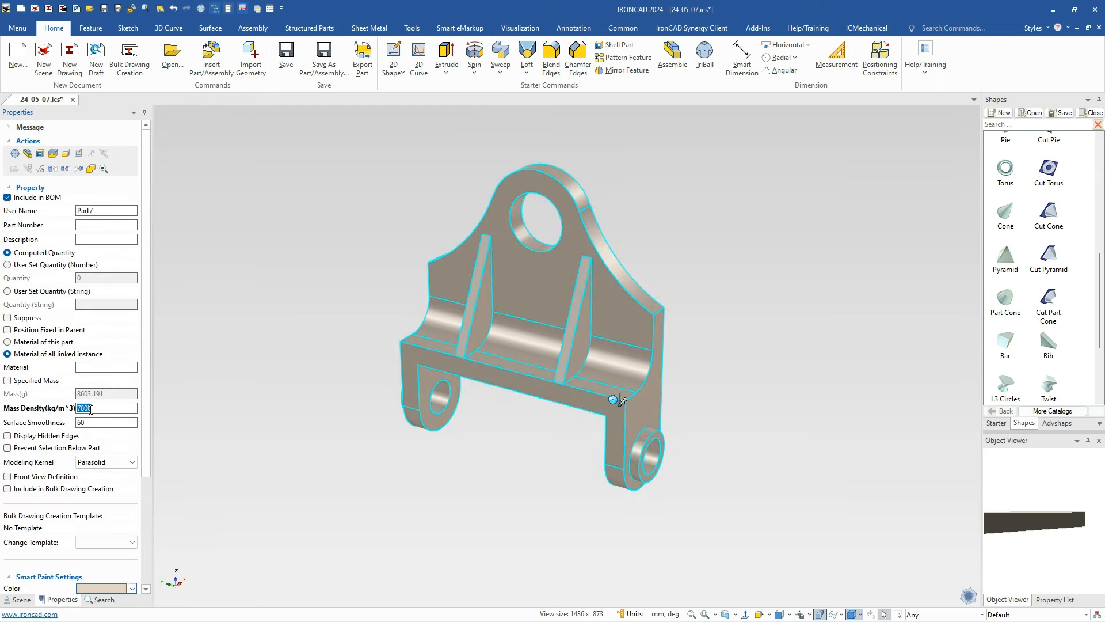
{"action": "type", "text": "2700"}
{"action": "key", "text": "Tab"}
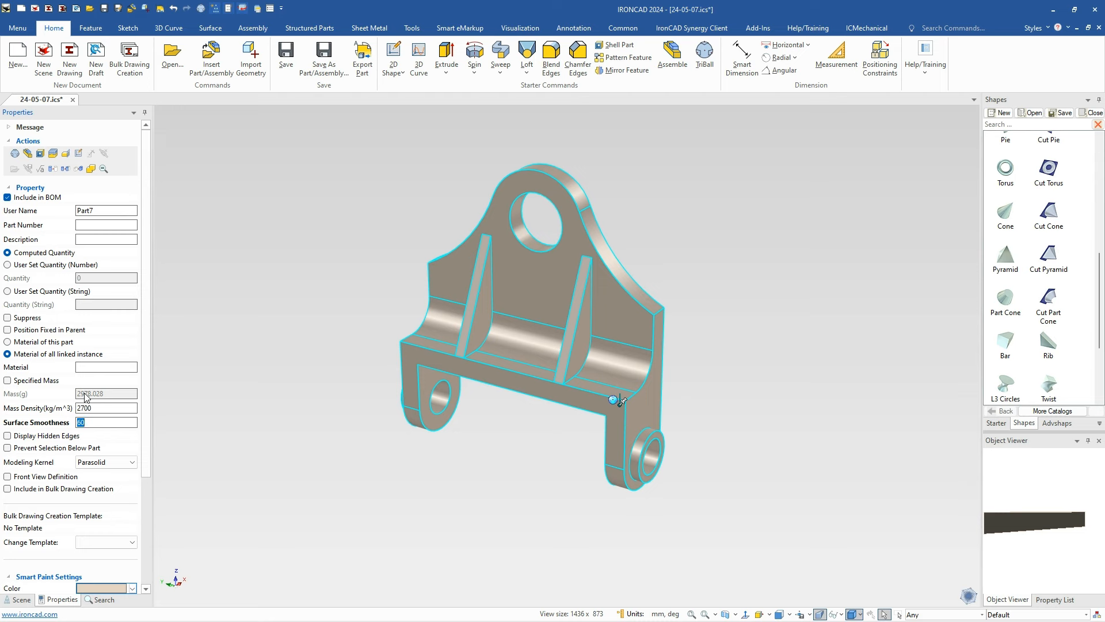
{"action": "left_click", "coordinate": [257, 385]}
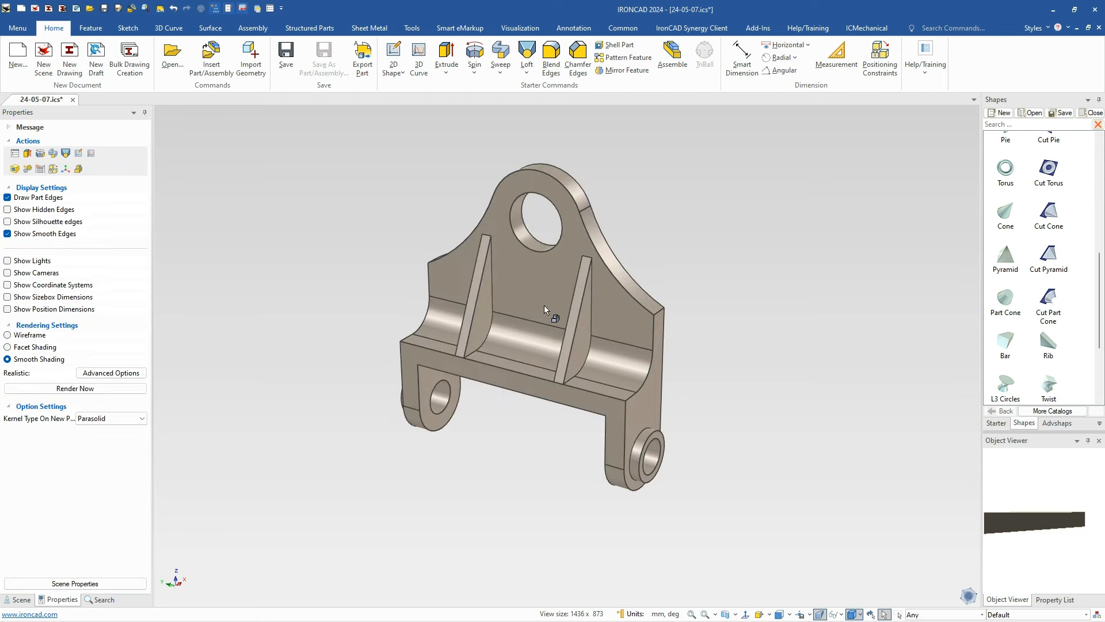
{"action": "scroll", "coordinate": [544, 306], "scroll_direction": "up", "scroll_amount": 1}
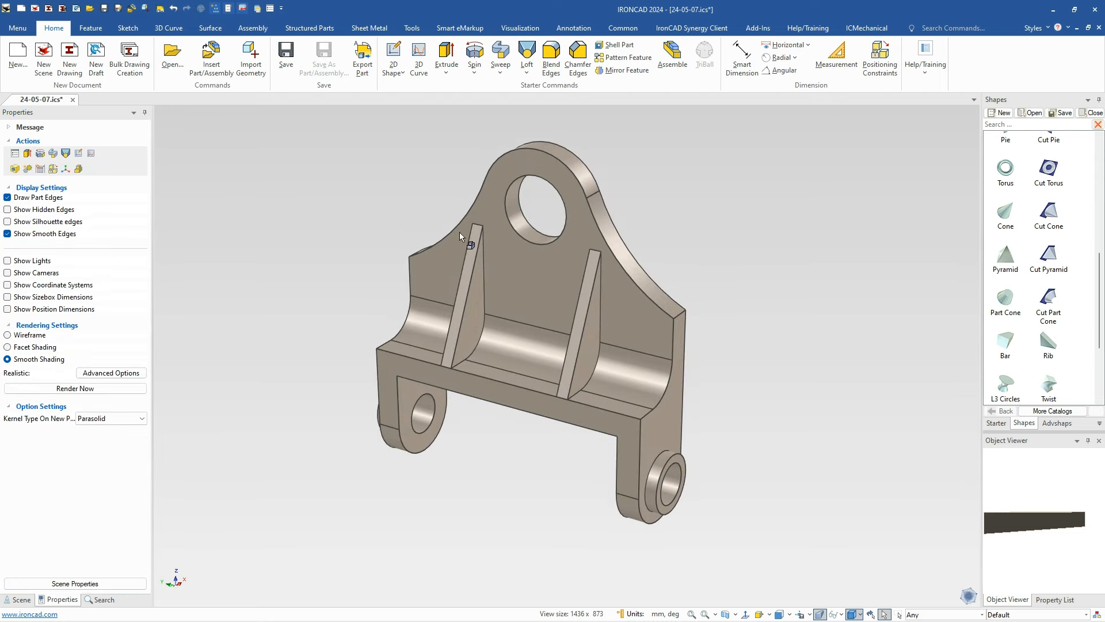